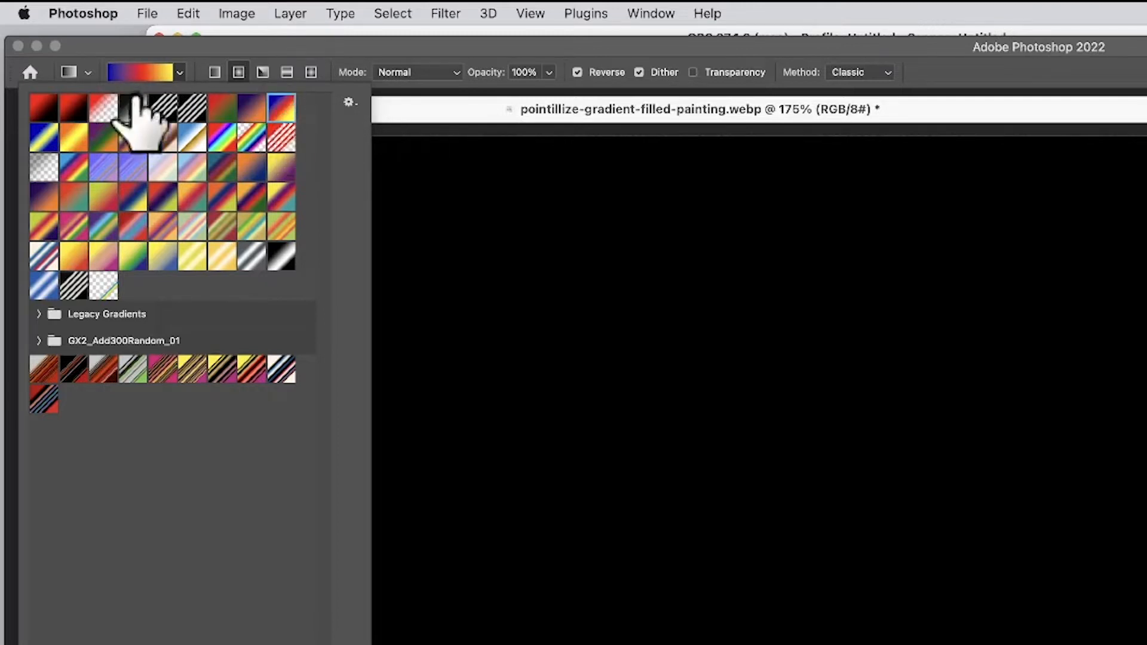
Fill the Background layer with a reversed radial Blue, Red, Yellow gradient whose yellow centre sits left of the canvas middle.
{"action": "left_click", "coordinate": [242, 90]}
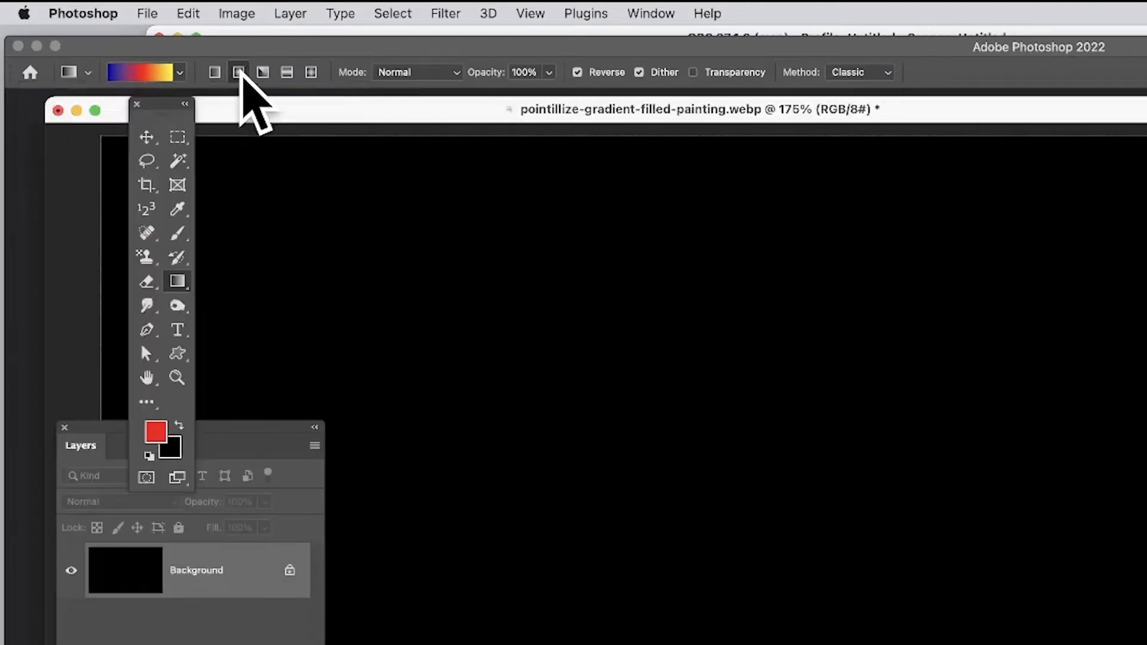
{"action": "left_click", "coordinate": [239, 72]}
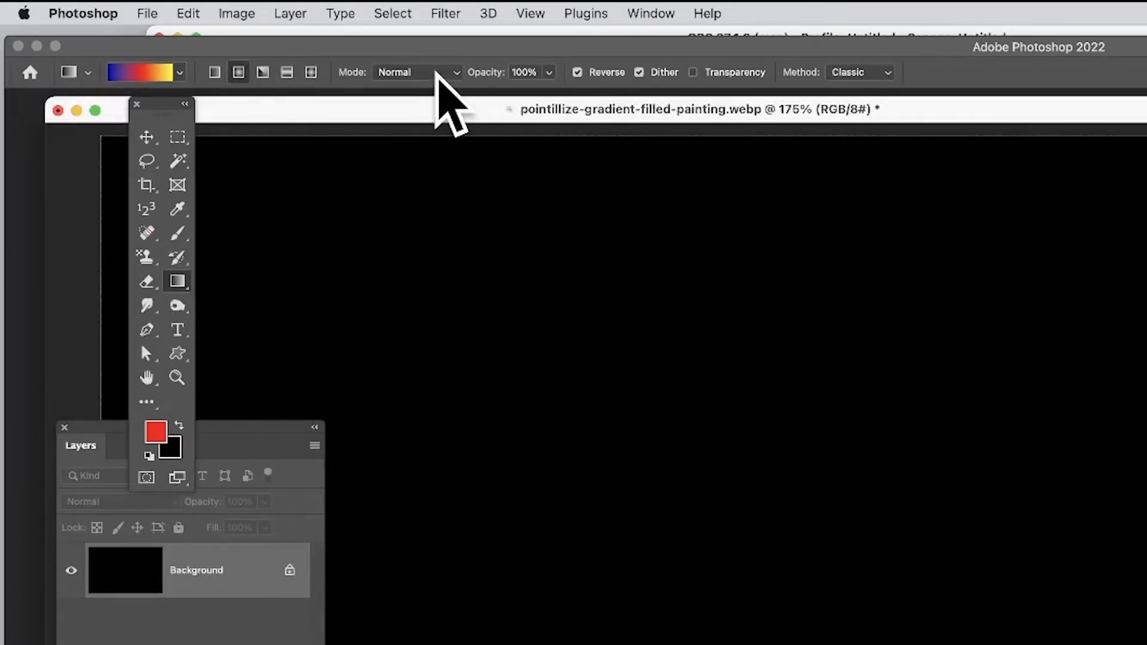
{"action": "left_click", "coordinate": [140, 73]}
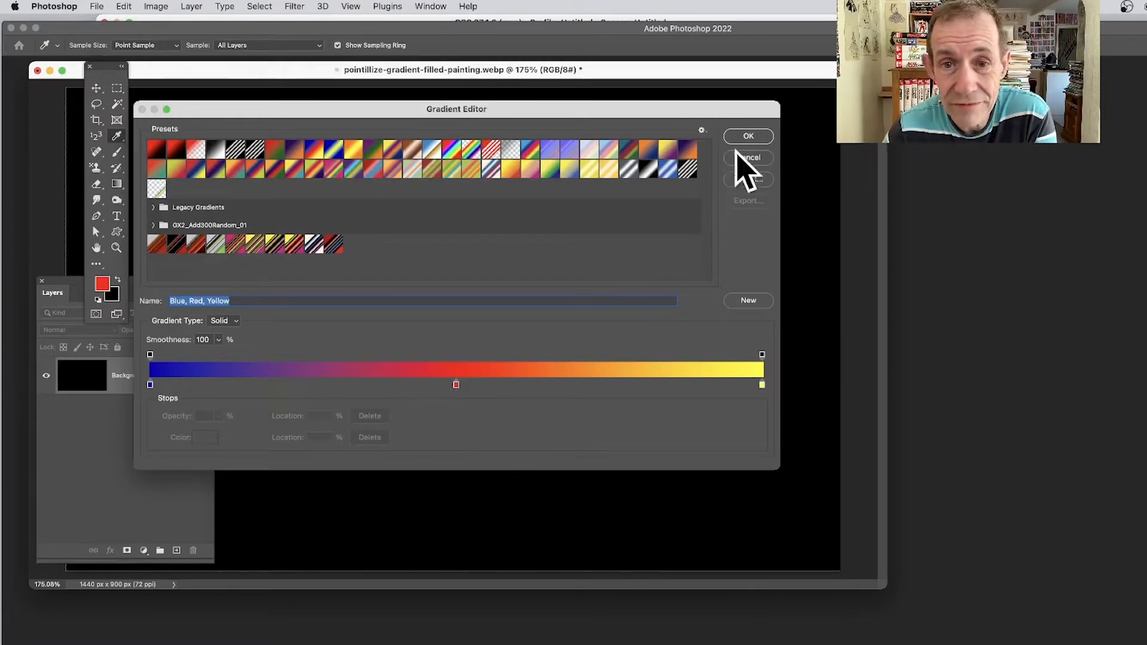
{"action": "left_click", "coordinate": [756, 156]}
{"action": "left_click_drag", "start_coordinate": [248, 212], "coordinate": [759, 399]}
{"action": "left_click_drag", "start_coordinate": [539, 345], "coordinate": [539, 346]}
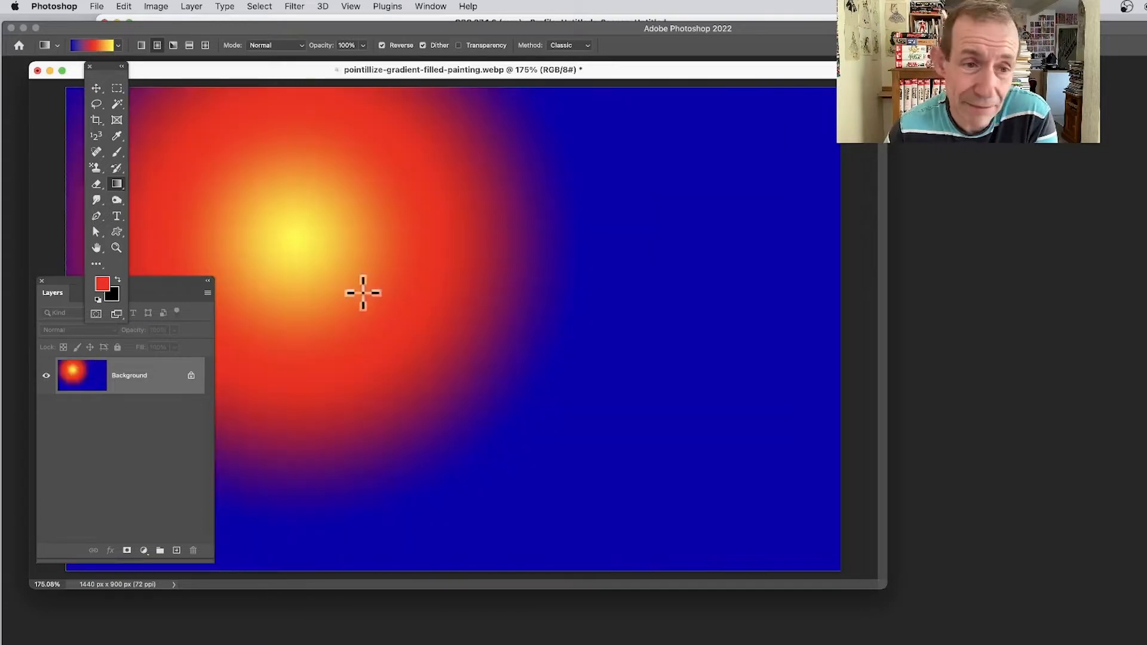
{"action": "left_click_drag", "start_coordinate": [303, 263], "coordinate": [593, 414]}
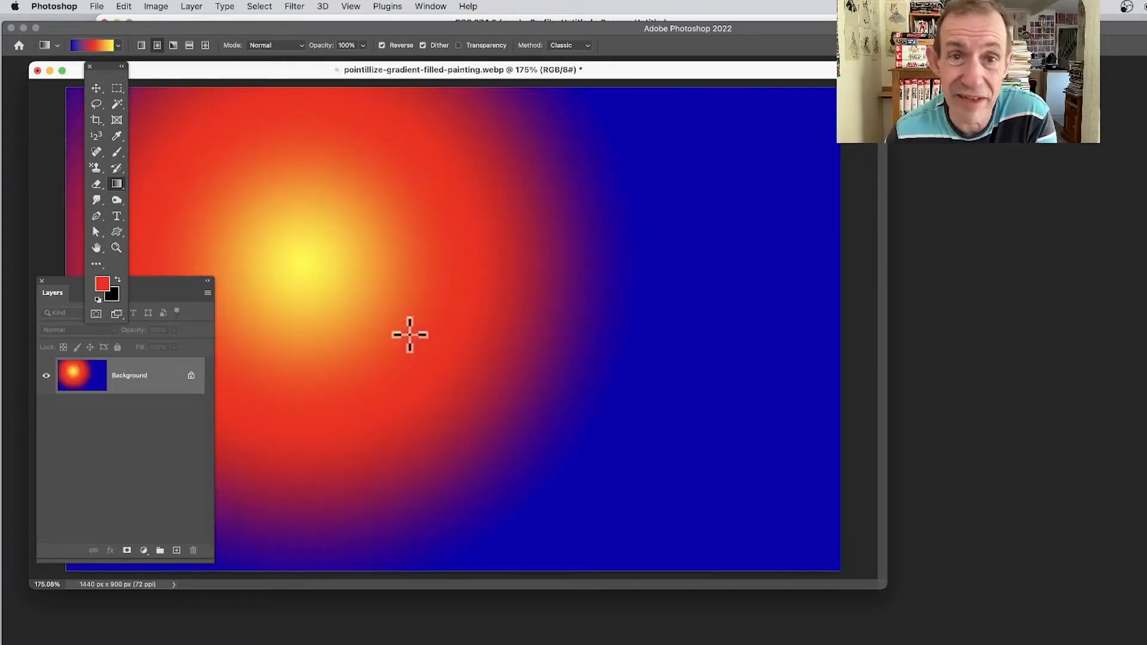
{"action": "left_click_drag", "start_coordinate": [371, 308], "coordinate": [578, 425]}
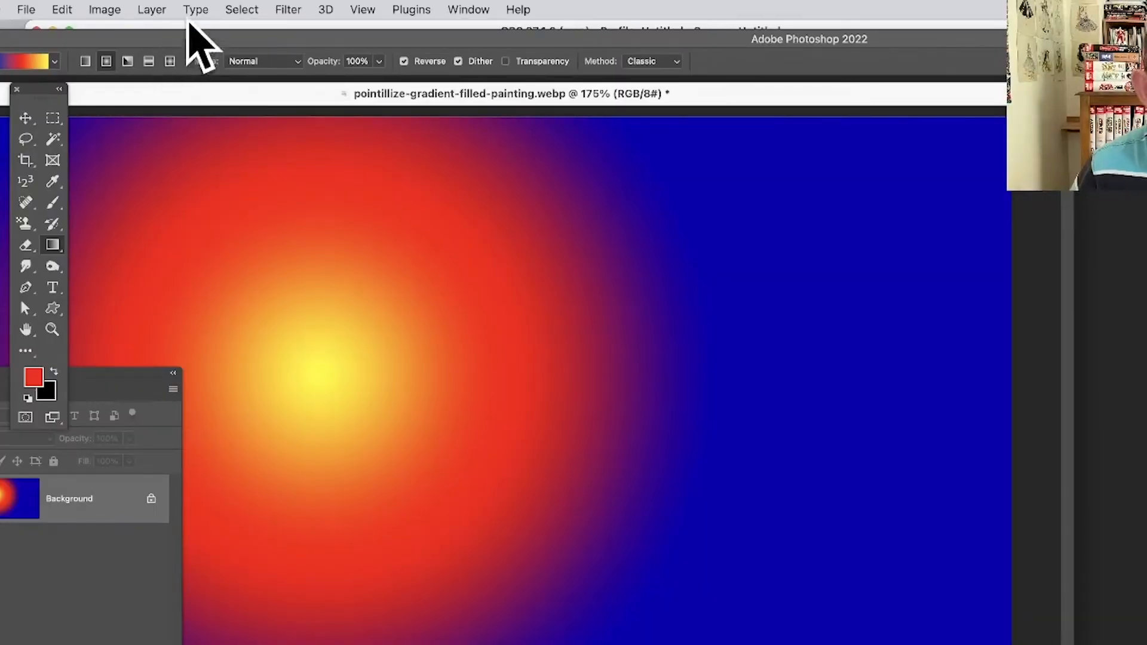
Duplicate the Background layer as Background copy in the same document.
{"action": "left_click", "coordinate": [146, 6]}
{"action": "left_click", "coordinate": [170, 78]}
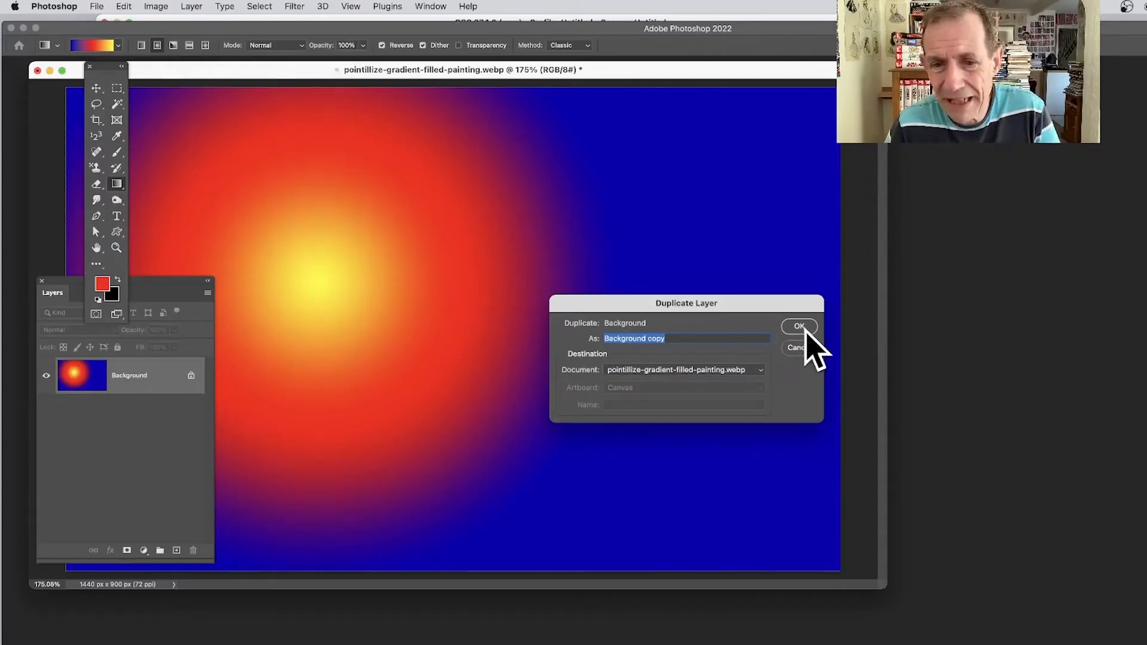
{"action": "left_click", "coordinate": [801, 327]}
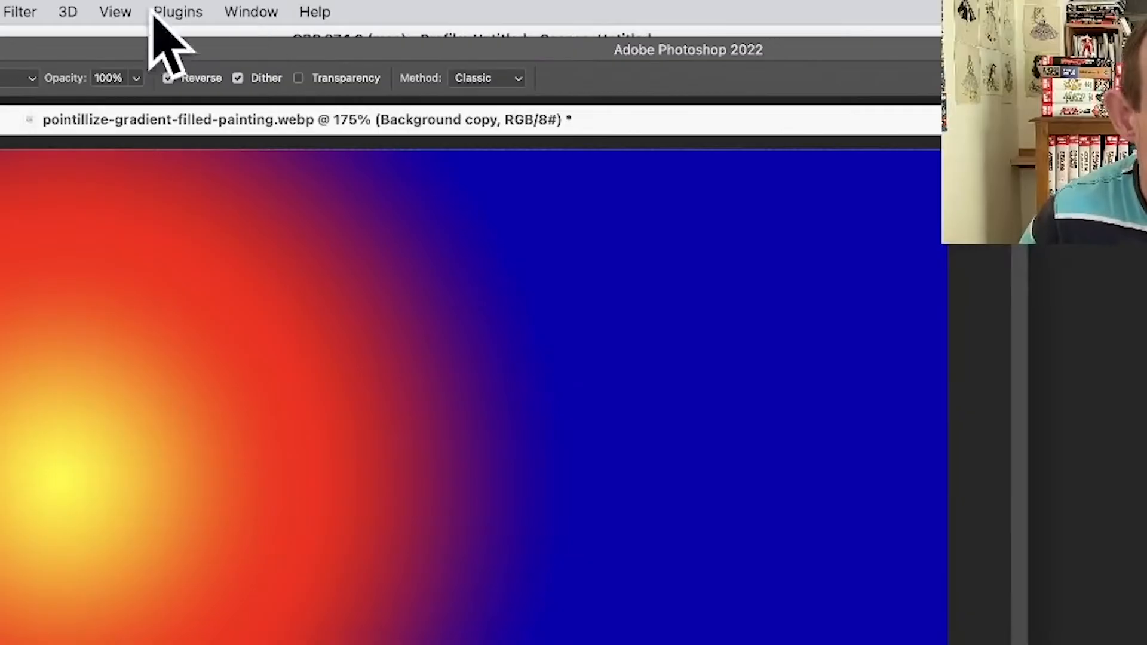
Apply the Pointillize filter to the Background copy layer with a cell size of 187.
{"action": "left_click", "coordinate": [21, 9]}
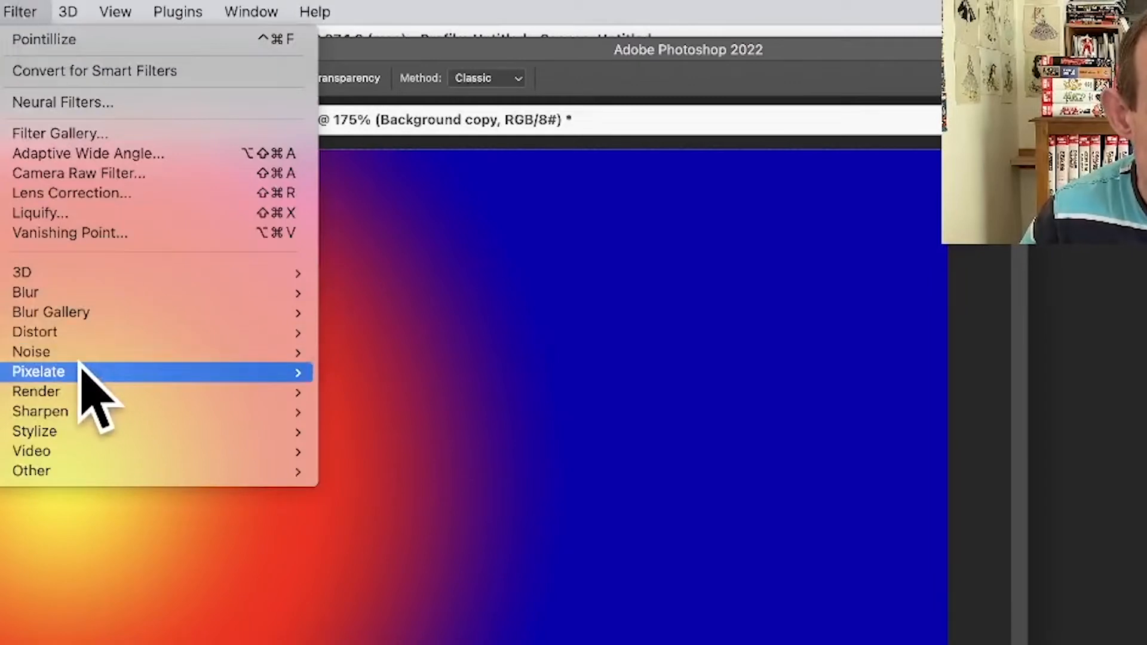
{"action": "mouse_move", "coordinate": [84, 372]}
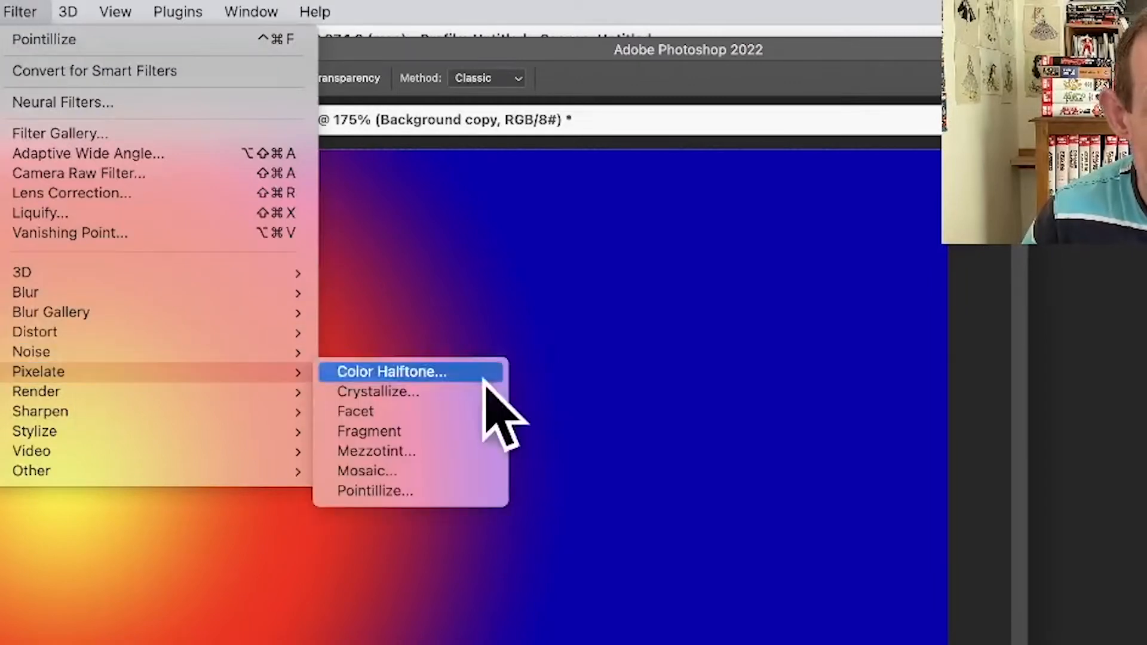
{"action": "left_click", "coordinate": [438, 492]}
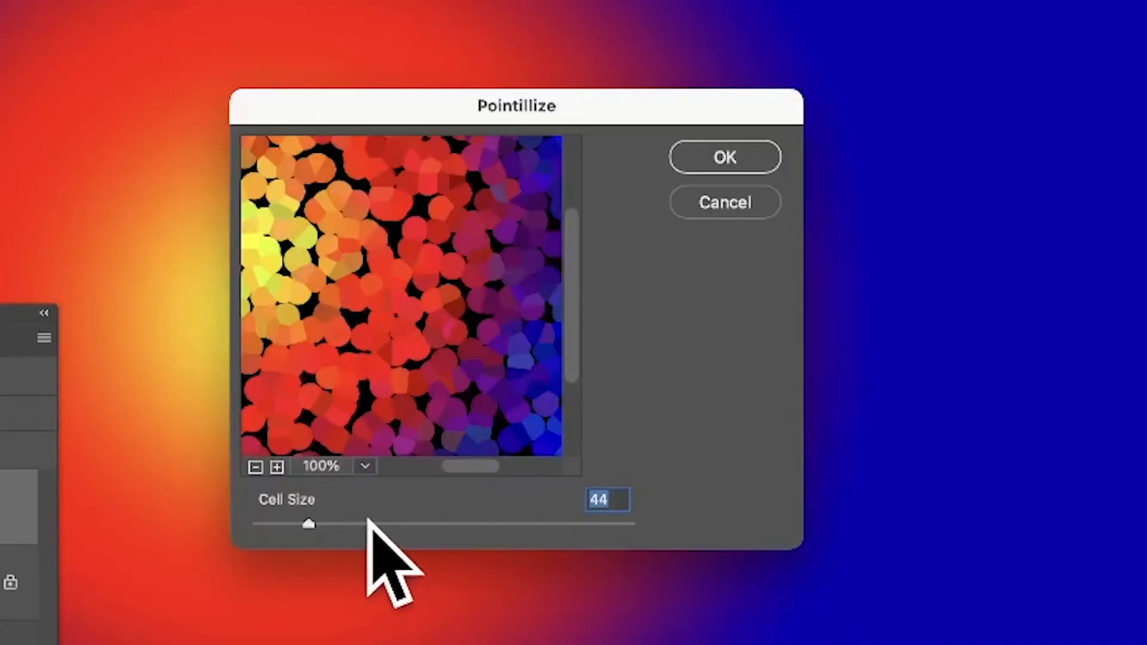
{"action": "left_click_drag", "start_coordinate": [307, 524], "coordinate": [479, 525]}
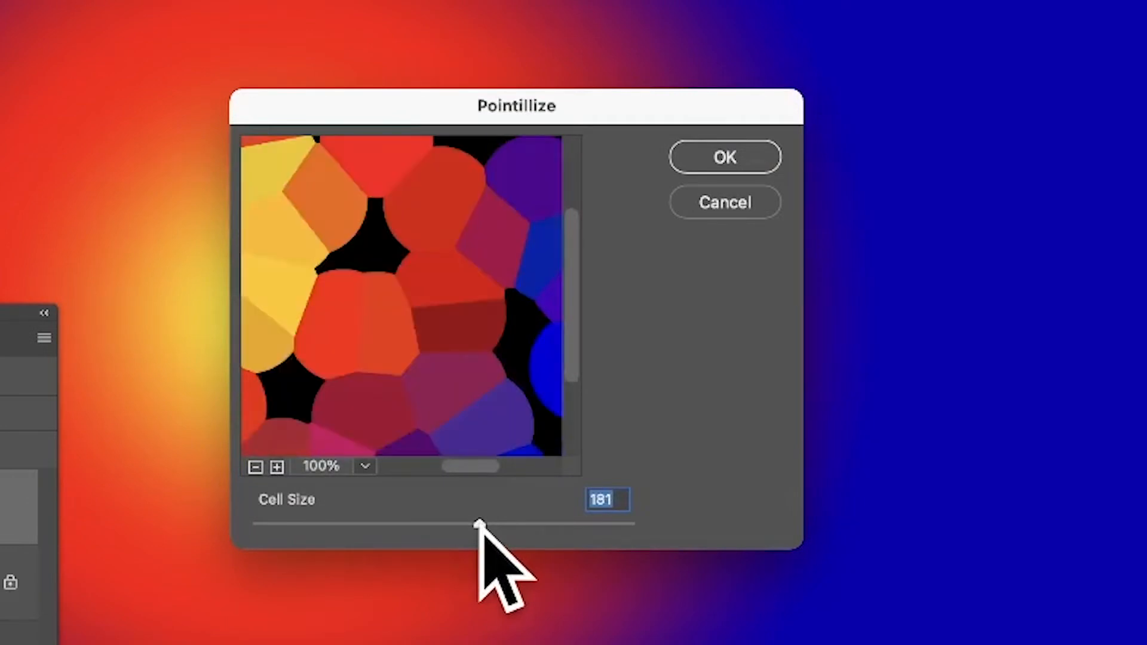
{"action": "left_click_drag", "start_coordinate": [479, 525], "coordinate": [487, 524]}
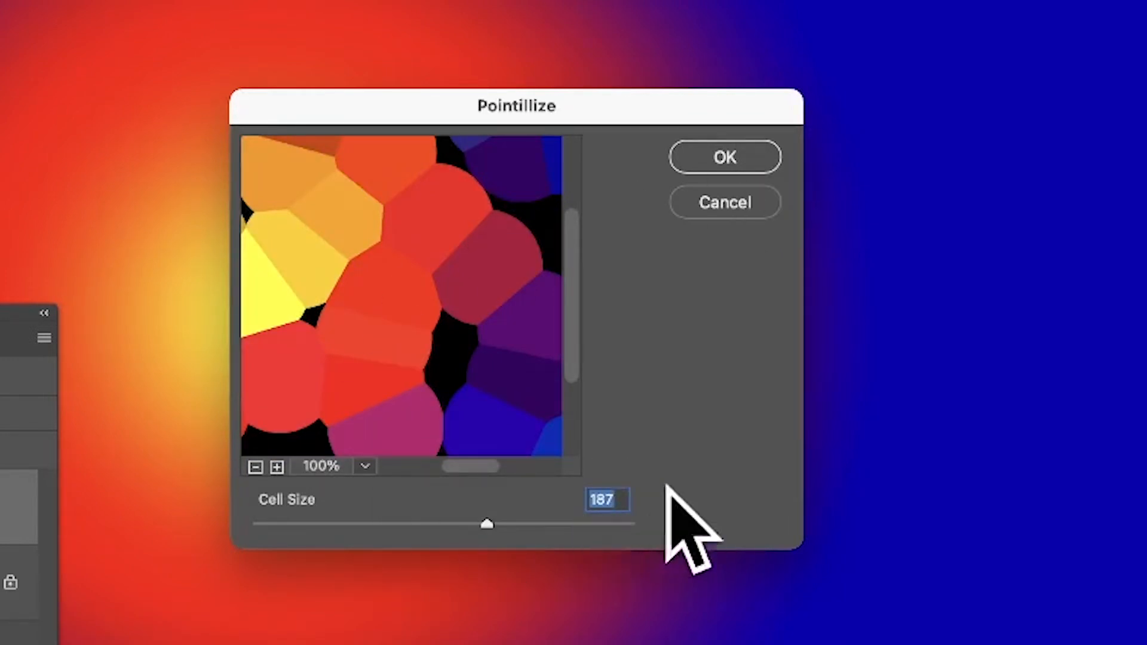
{"action": "left_click", "coordinate": [754, 157]}
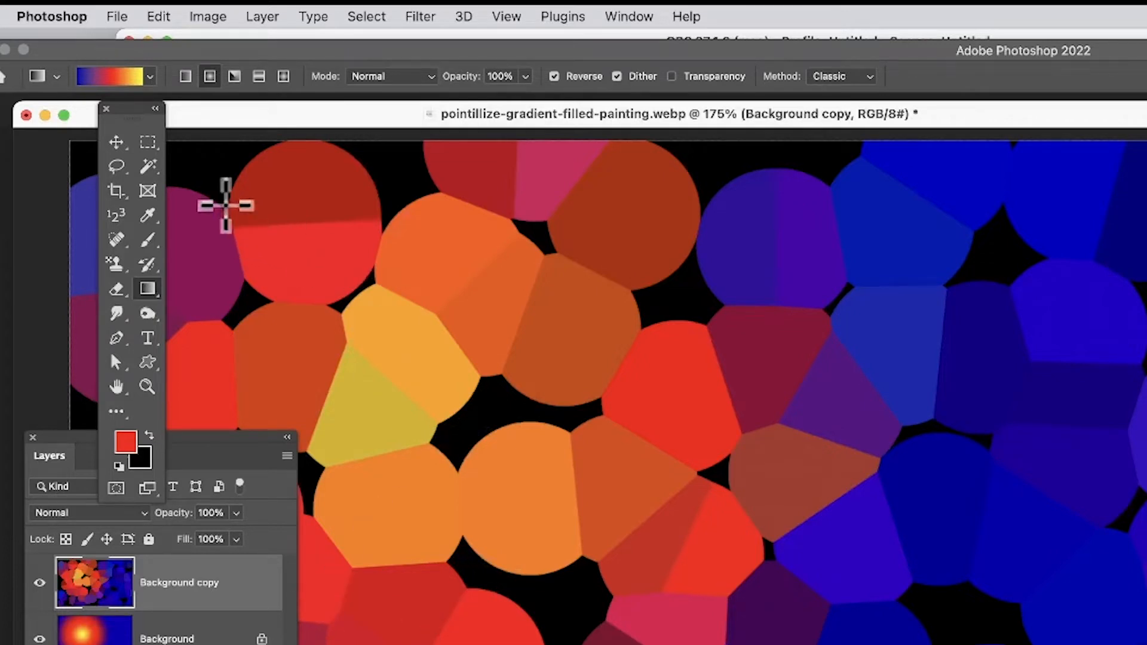
Select a black gap between the dots with the Magic Wand, extend it to all similar areas, and invert the selection.
{"action": "left_click_drag", "start_coordinate": [151, 165], "coordinate": [268, 197]}
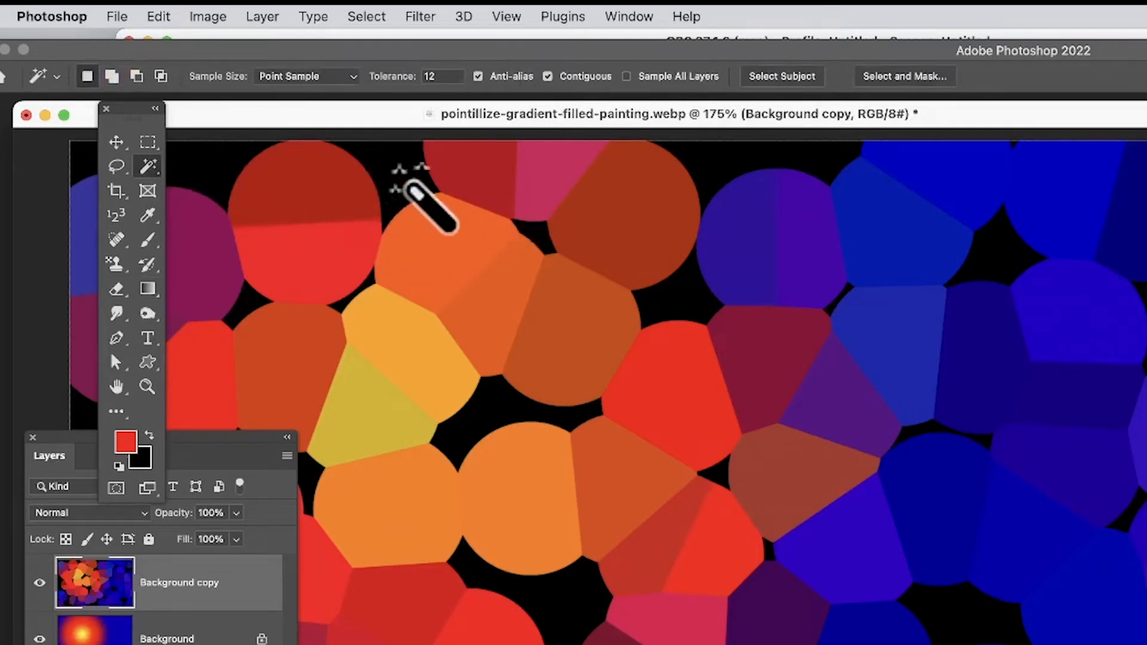
{"action": "left_click", "coordinate": [398, 173]}
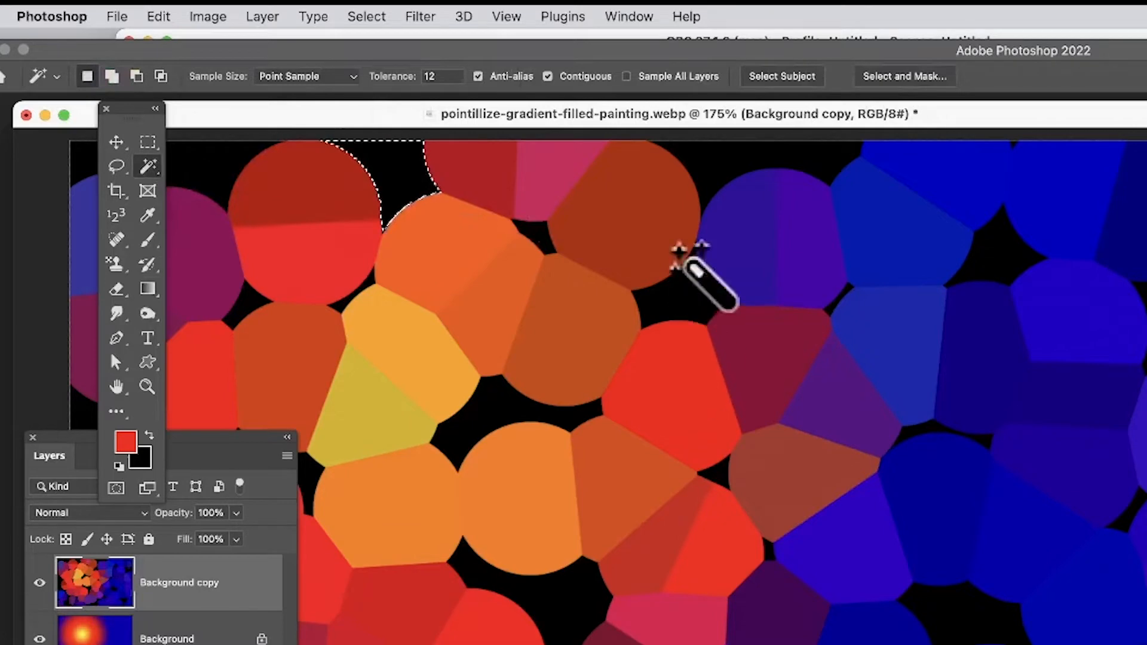
{"action": "left_click", "coordinate": [363, 13]}
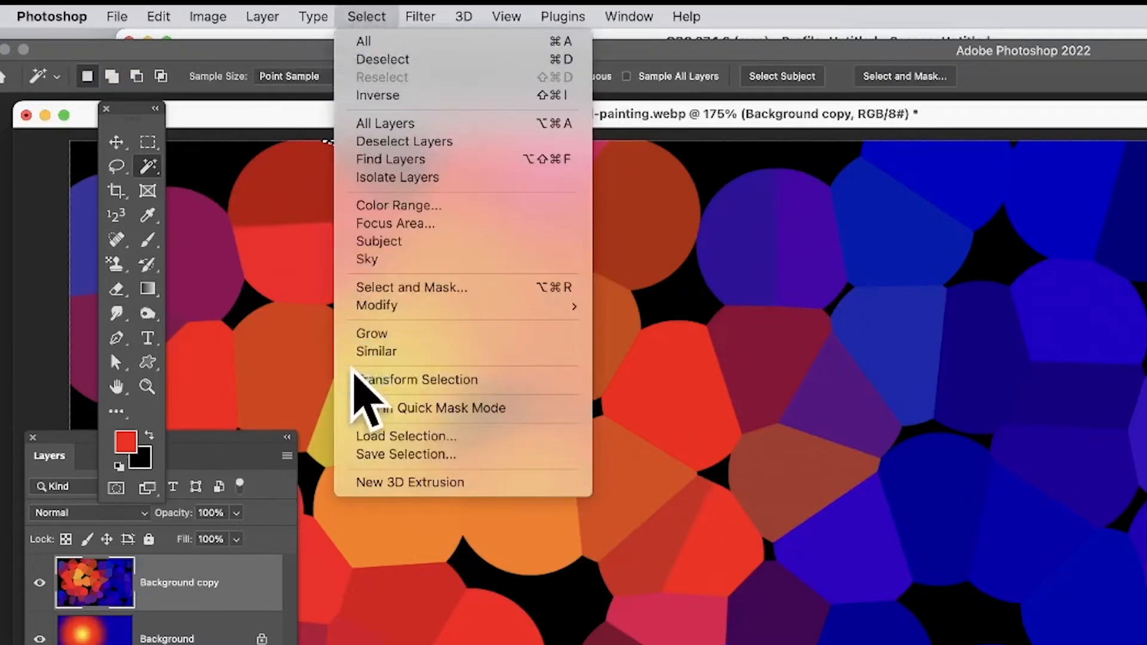
{"action": "left_click", "coordinate": [379, 351]}
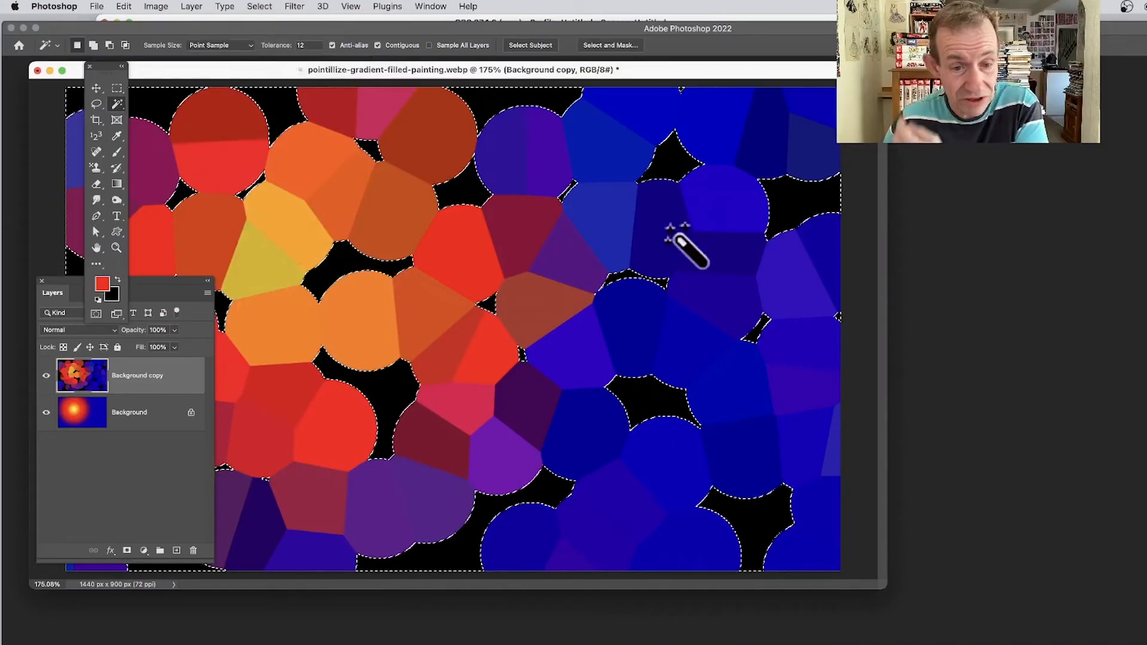
{"action": "left_click", "coordinate": [266, 7]}
{"action": "left_click", "coordinate": [272, 59]}
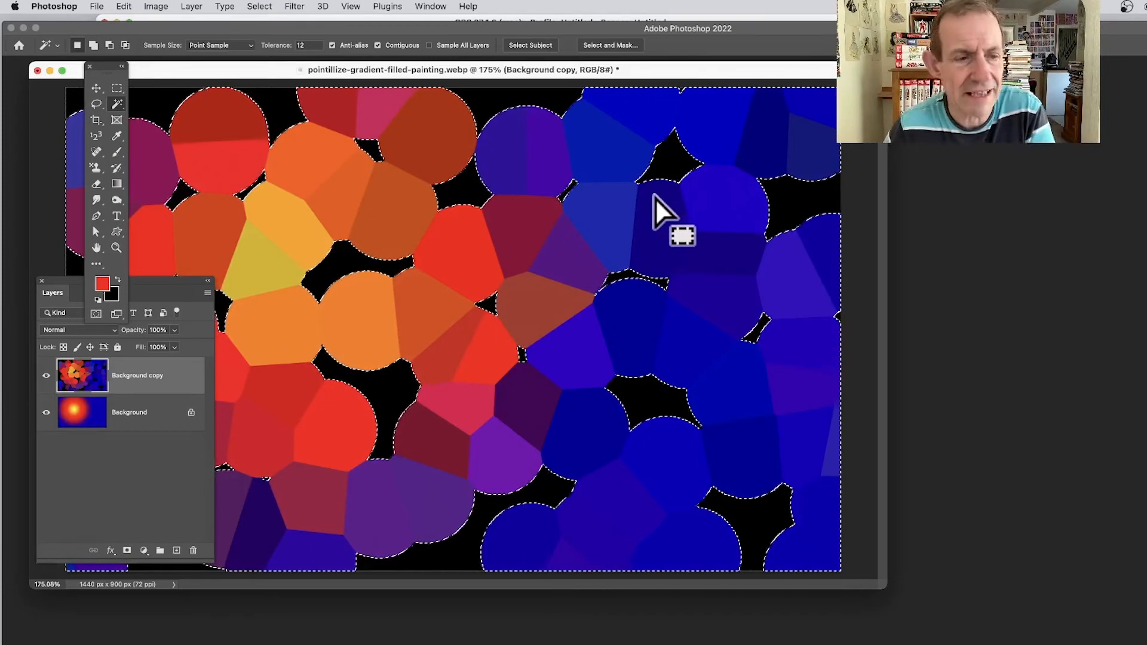
Copy and paste the selected coloured dots onto a new layer, and hide the Background copy and Background layers.
{"action": "left_click", "coordinate": [124, 7]}
{"action": "left_click", "coordinate": [132, 95]}
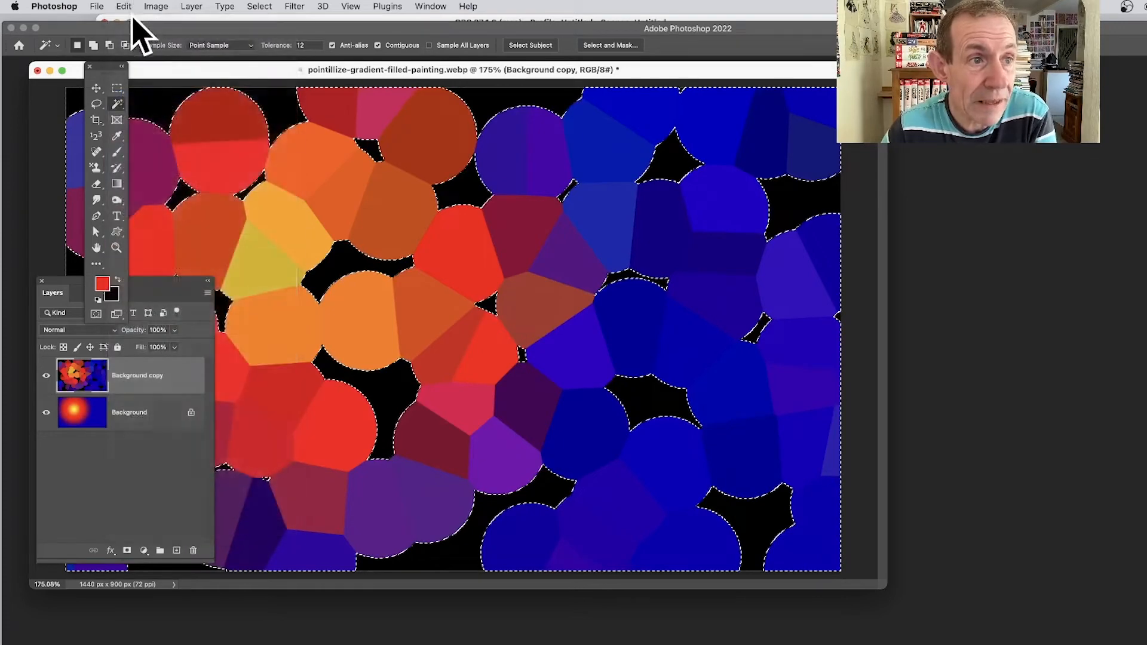
{"action": "left_click", "coordinate": [124, 7]}
{"action": "left_click", "coordinate": [139, 118]}
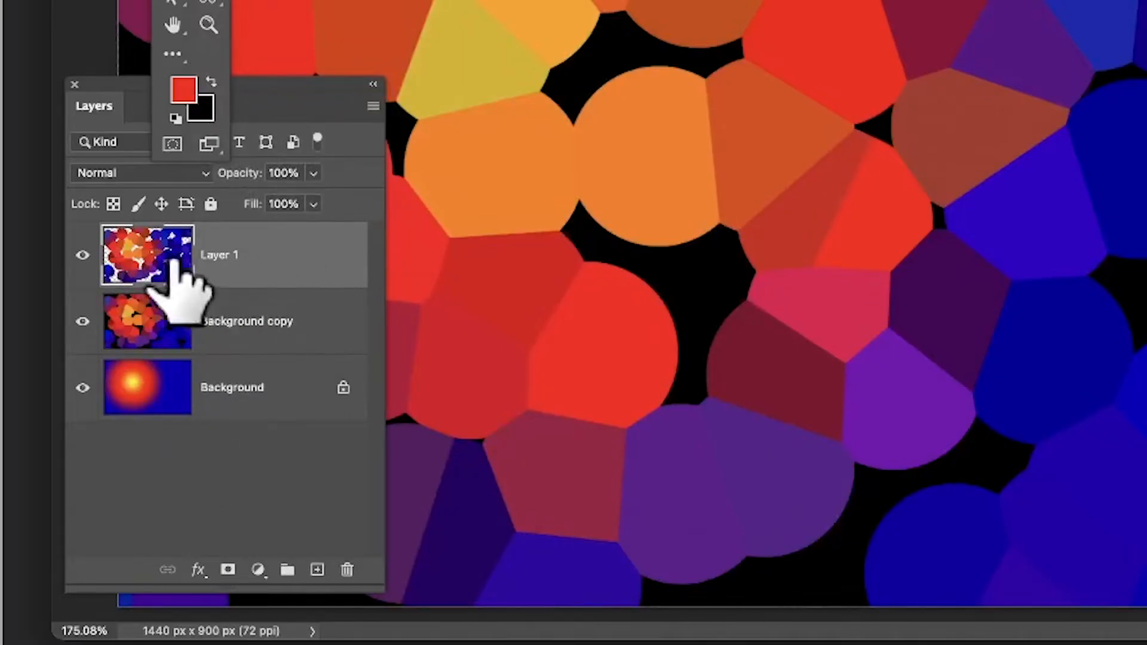
{"action": "left_click", "coordinate": [83, 321]}
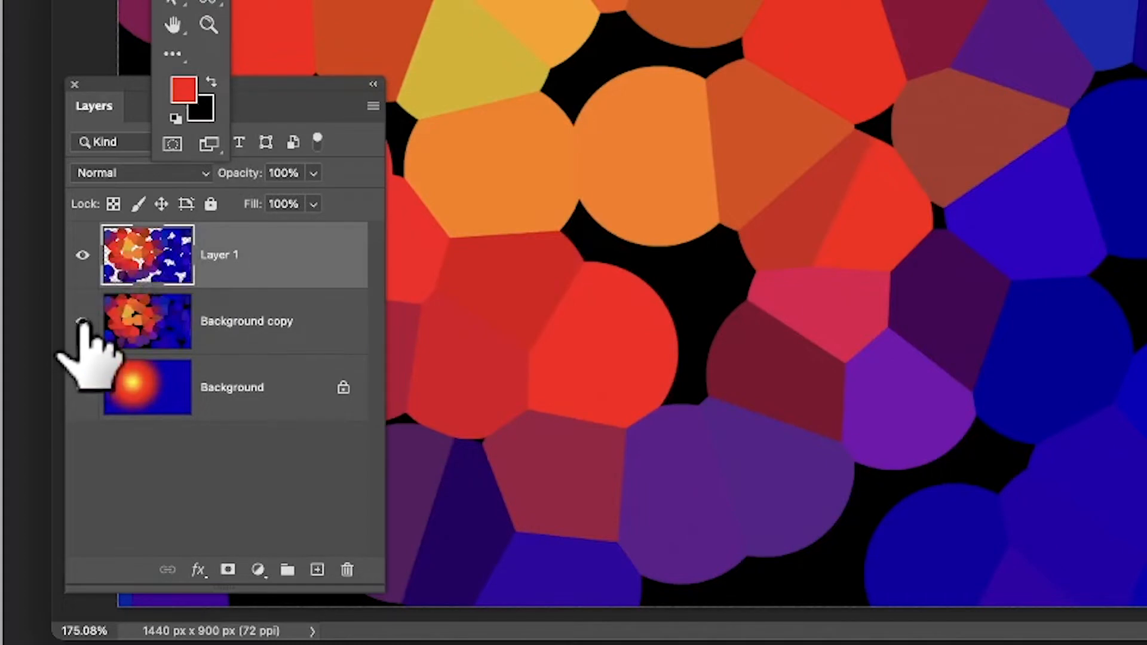
{"action": "left_click", "coordinate": [82, 387]}
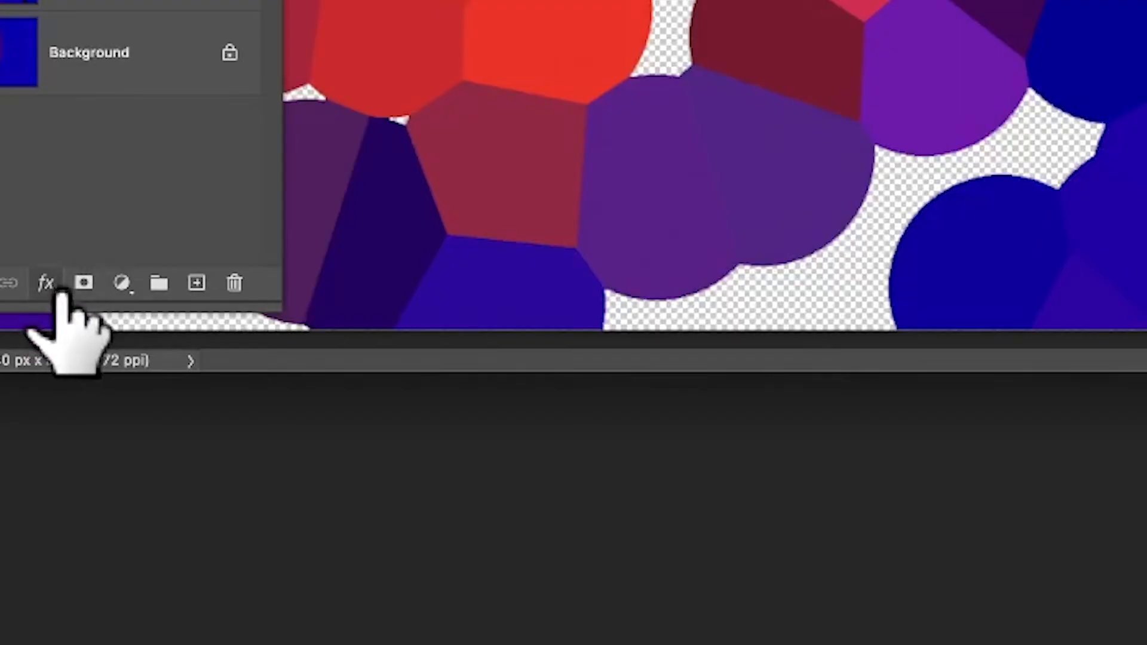
Add a Bevel & Emboss effect to Layer 1 using Inner Bevel, the Smooth technique and a depth of 272%.
{"action": "left_click", "coordinate": [60, 293]}
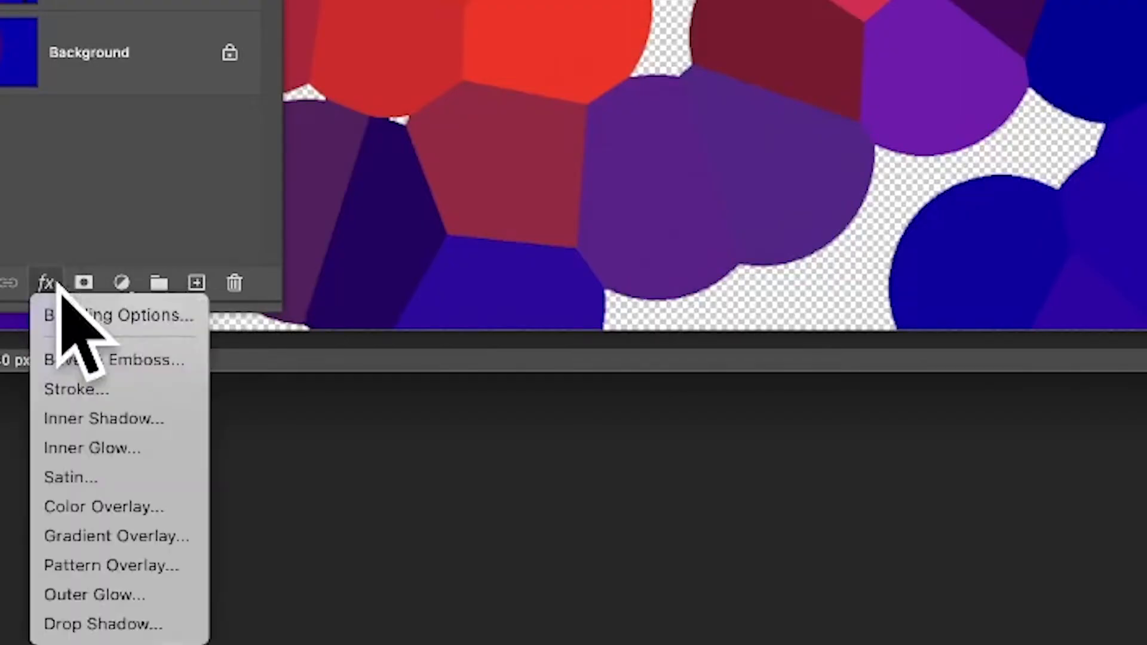
{"action": "left_click", "coordinate": [159, 362]}
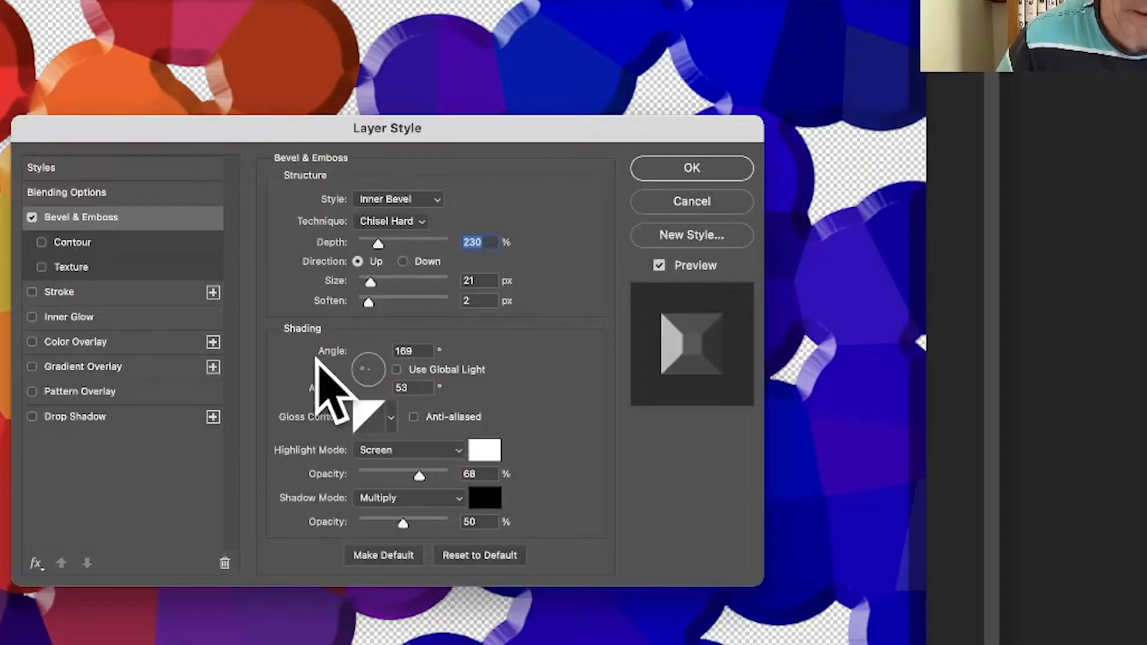
{"action": "left_click", "coordinate": [412, 199]}
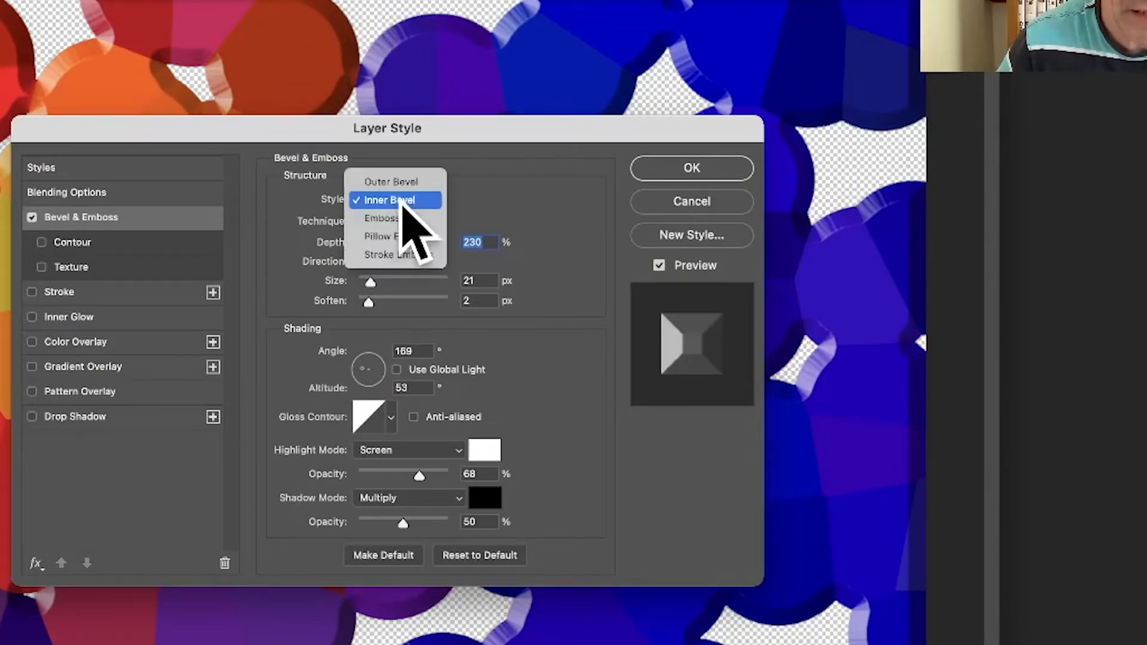
{"action": "left_click", "coordinate": [520, 204]}
{"action": "left_click", "coordinate": [412, 221]}
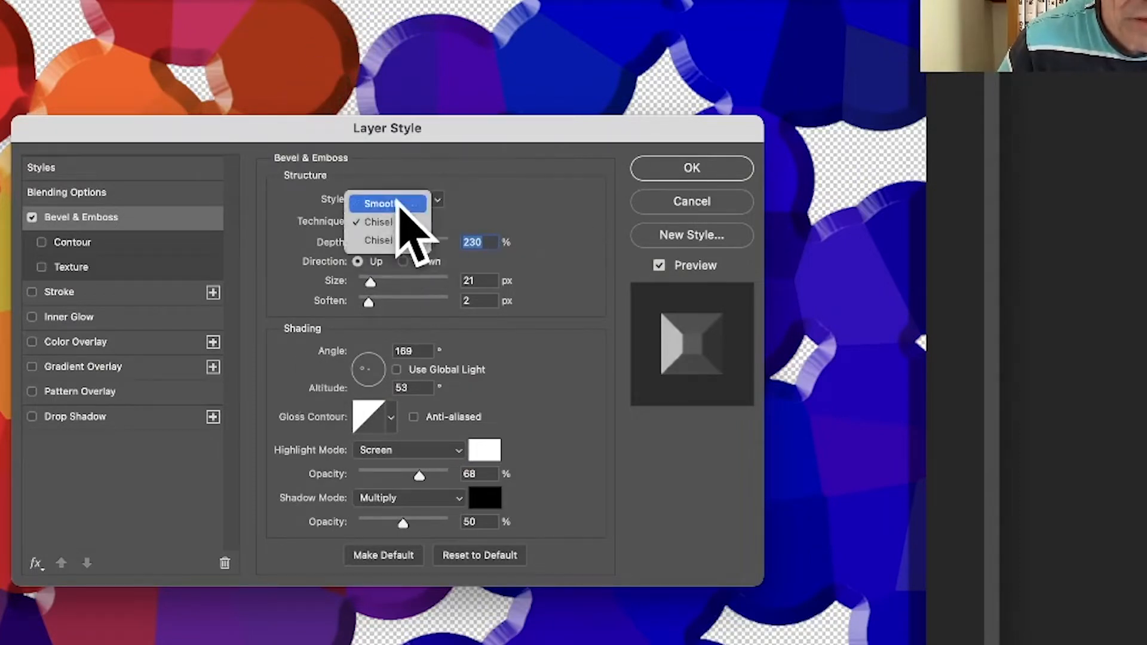
{"action": "left_click", "coordinate": [405, 199]}
{"action": "left_click_drag", "start_coordinate": [382, 124], "coordinate": [466, 99]}
{"action": "left_click_drag", "start_coordinate": [469, 220], "coordinate": [474, 220]}
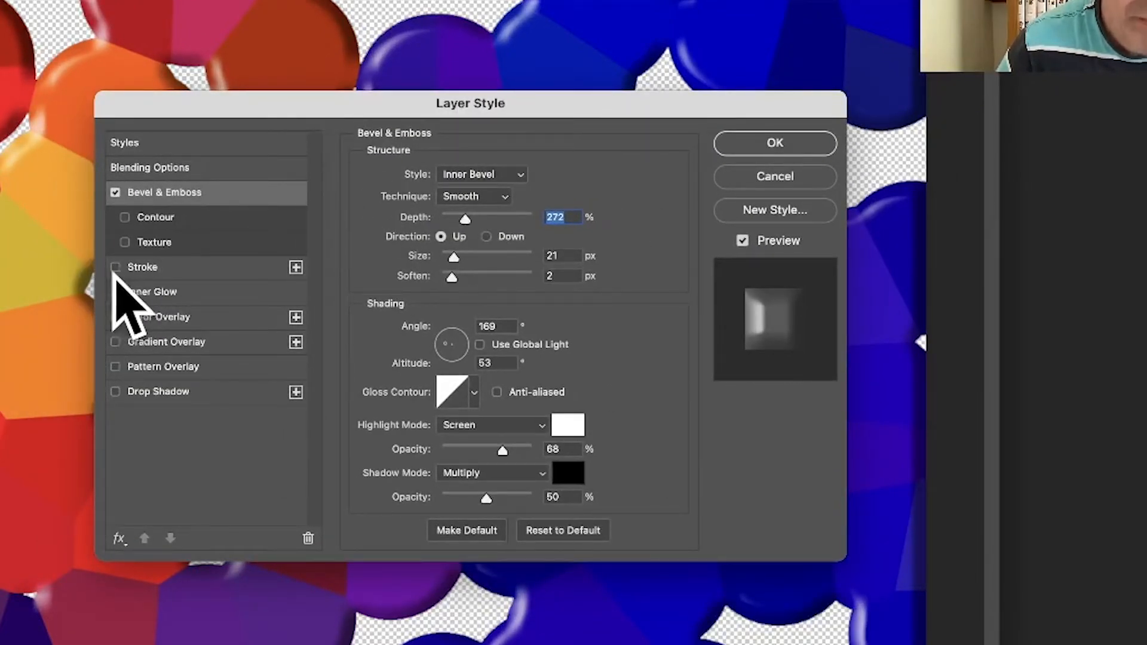
Set the bevel's depth to 220%, soften to 4 px, angle to -163° and altitude to 48°, without a drop shadow, and apply it.
{"action": "left_click", "coordinate": [115, 392]}
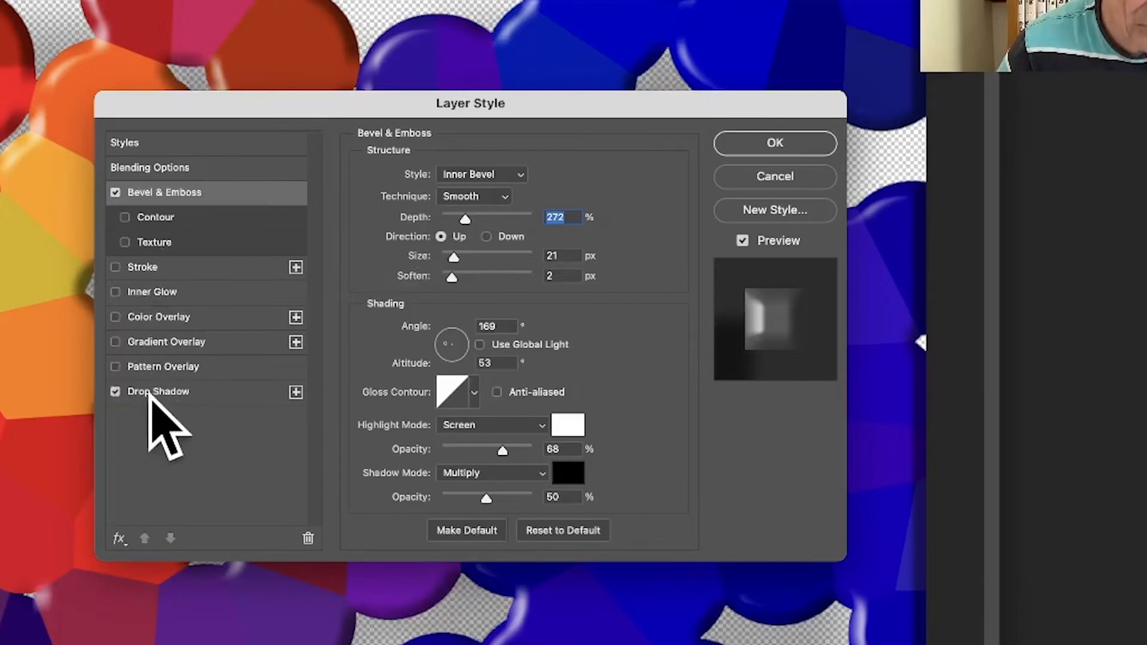
{"action": "left_click", "coordinate": [115, 392]}
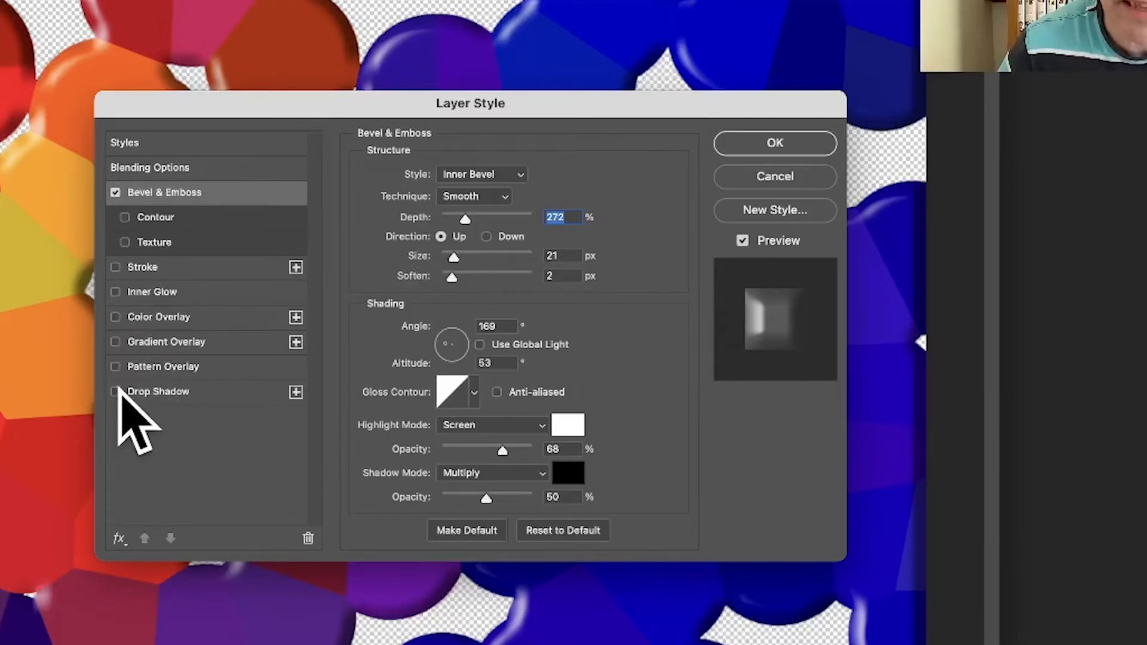
{"action": "left_click_drag", "start_coordinate": [463, 219], "coordinate": [461, 278]}
{"action": "left_click_drag", "start_coordinate": [449, 338], "coordinate": [445, 343]}
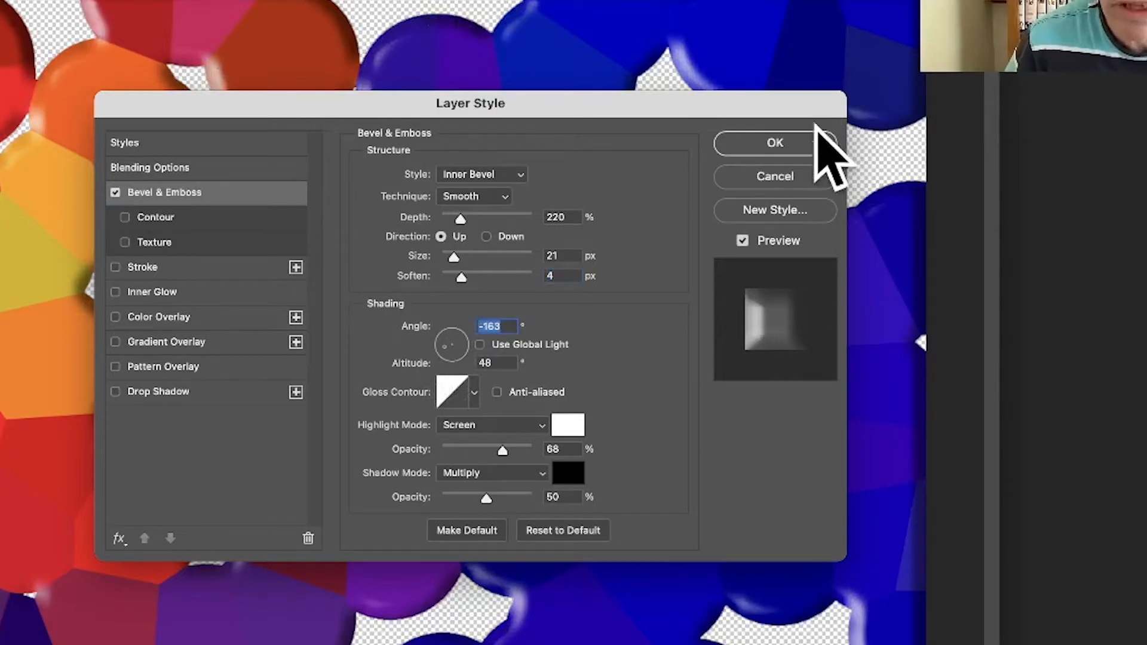
{"action": "left_click", "coordinate": [790, 142]}
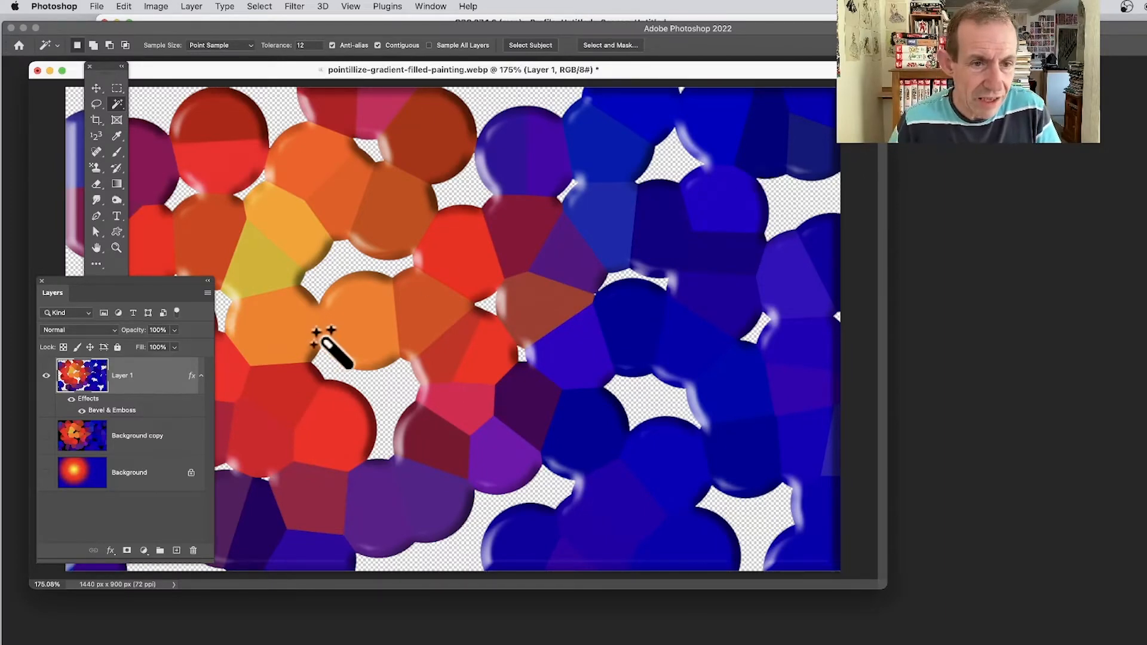
Hide Layer 1, show the original gradient Background layer and make it the active layer.
{"action": "left_click", "coordinate": [47, 376]}
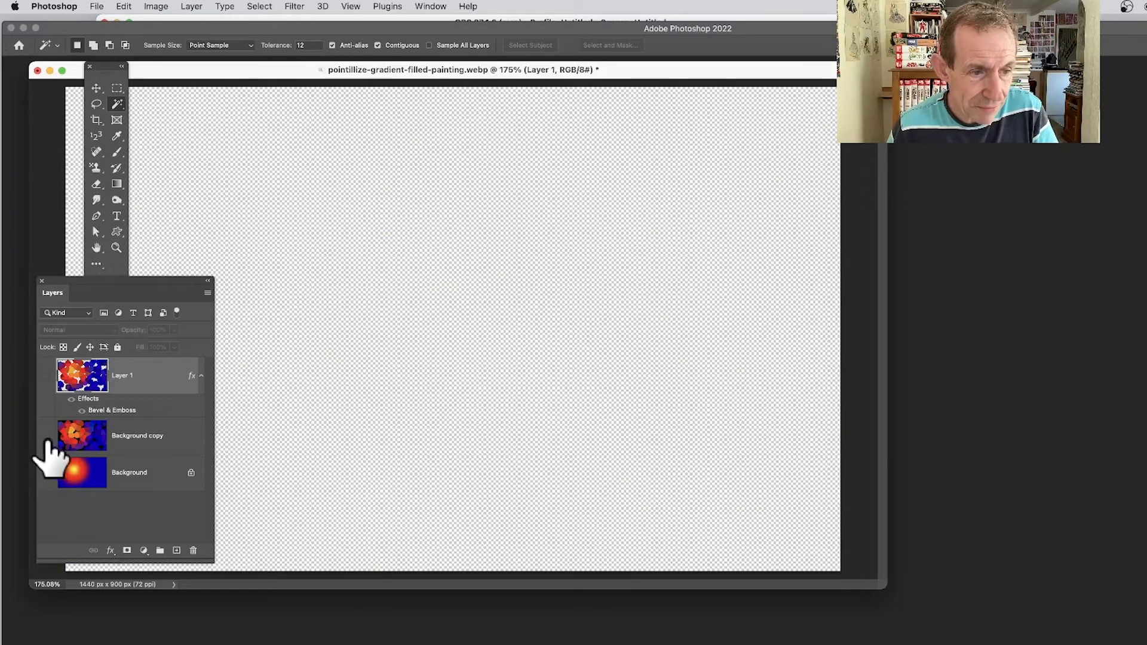
{"action": "left_click", "coordinate": [48, 473]}
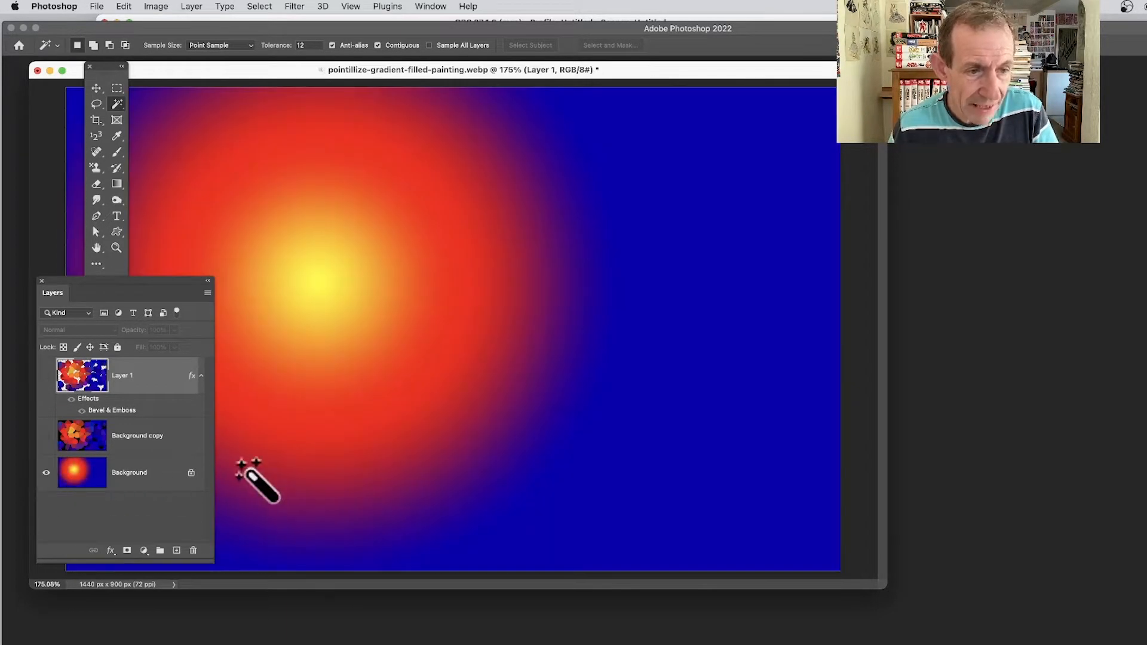
{"action": "left_click", "coordinate": [133, 478]}
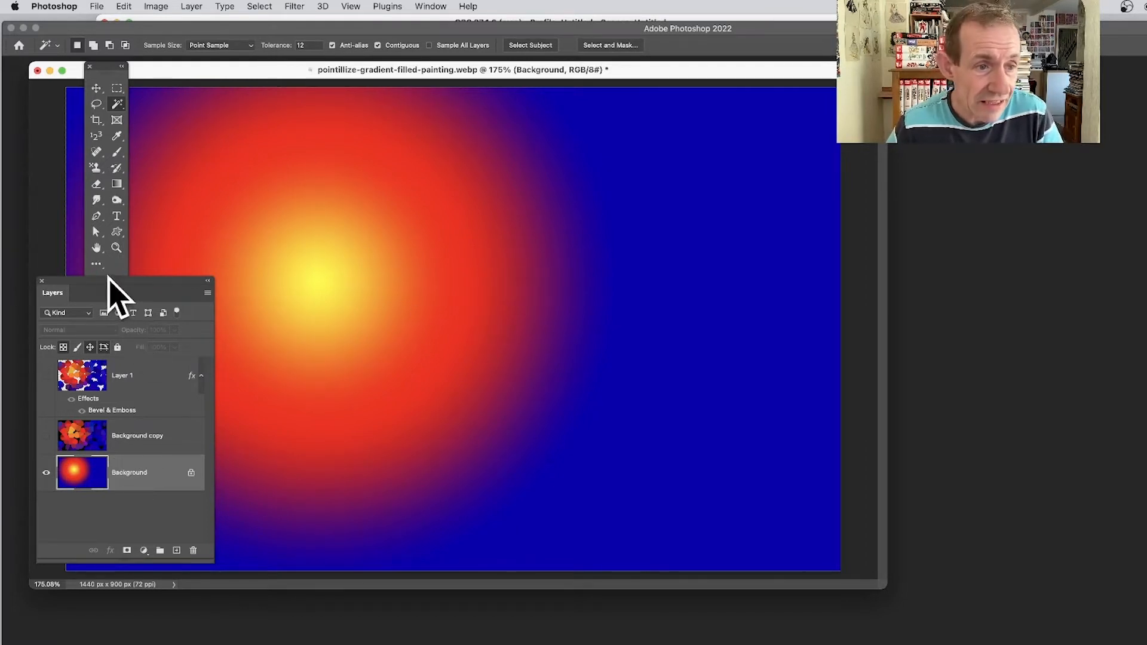
Apply the Pointillize filter with a cell size of 46 to the Background layer's gradient.
{"action": "left_click_drag", "start_coordinate": [108, 276], "coordinate": [121, 336]}
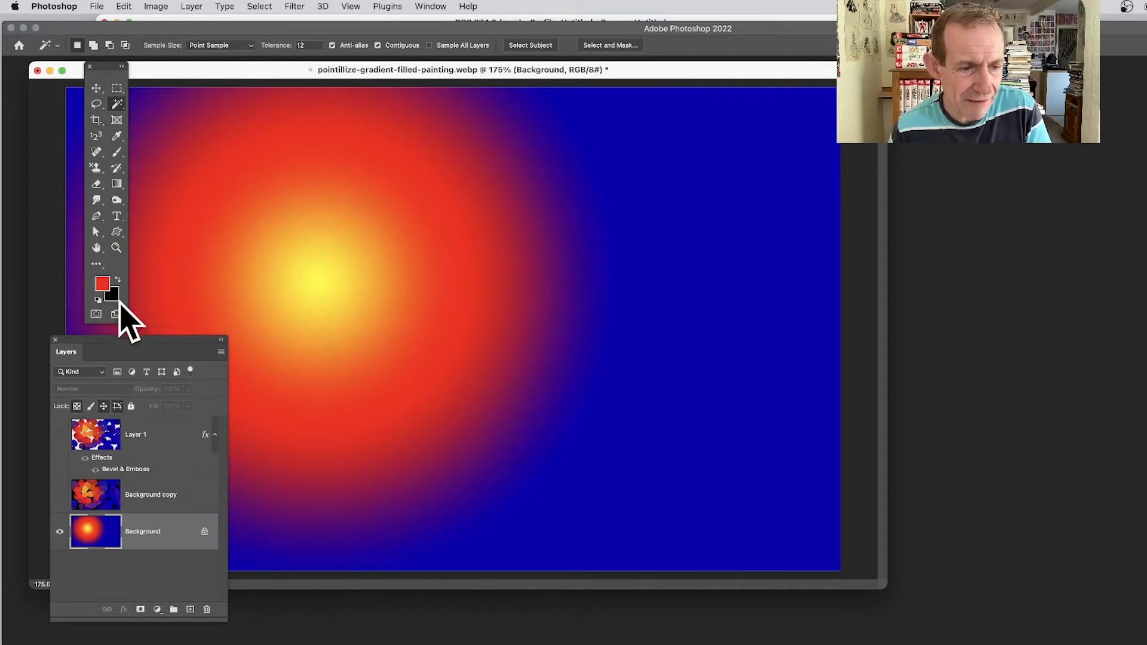
{"action": "left_click", "coordinate": [296, 6]}
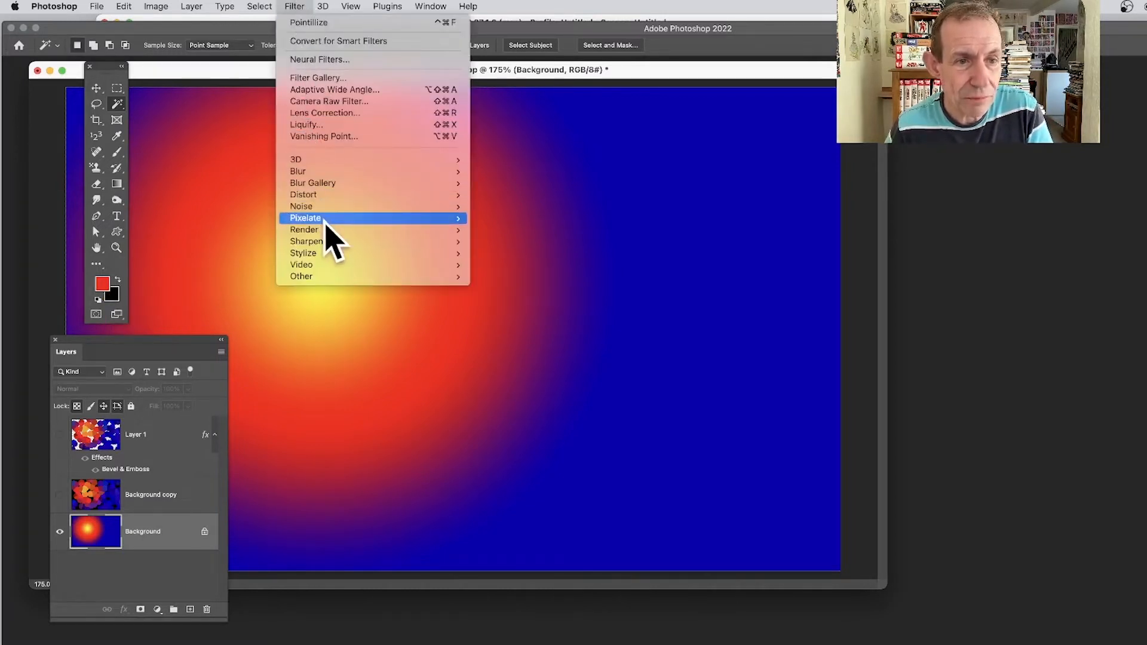
{"action": "mouse_move", "coordinate": [325, 219]}
{"action": "left_click", "coordinate": [529, 289]}
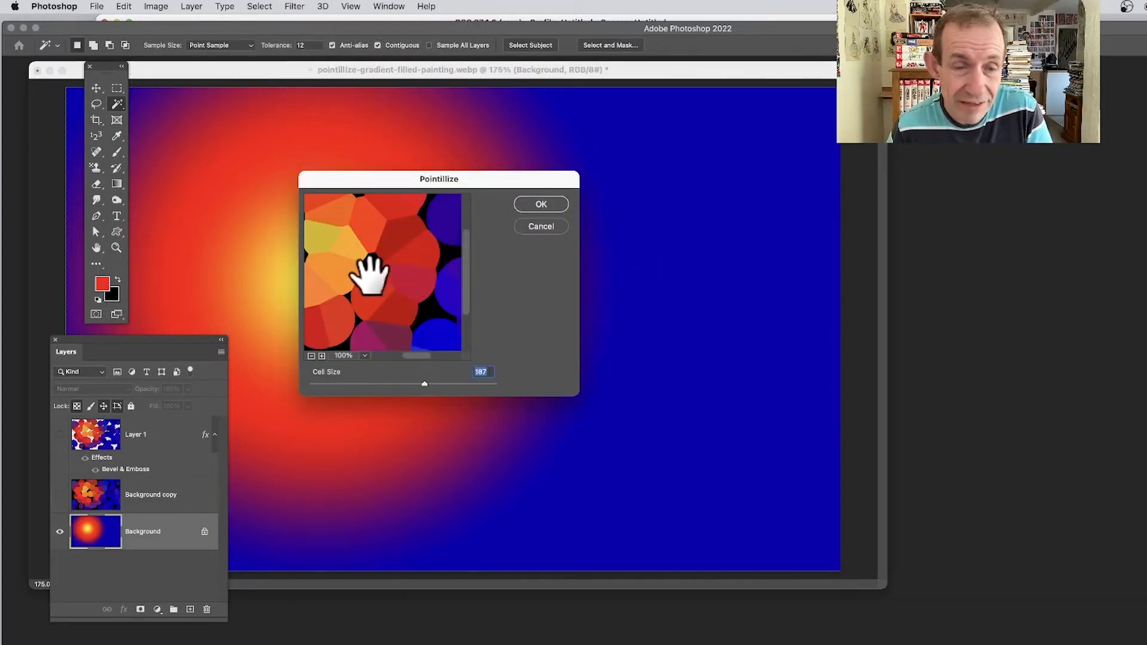
{"action": "left_click_drag", "start_coordinate": [384, 384], "coordinate": [338, 384]}
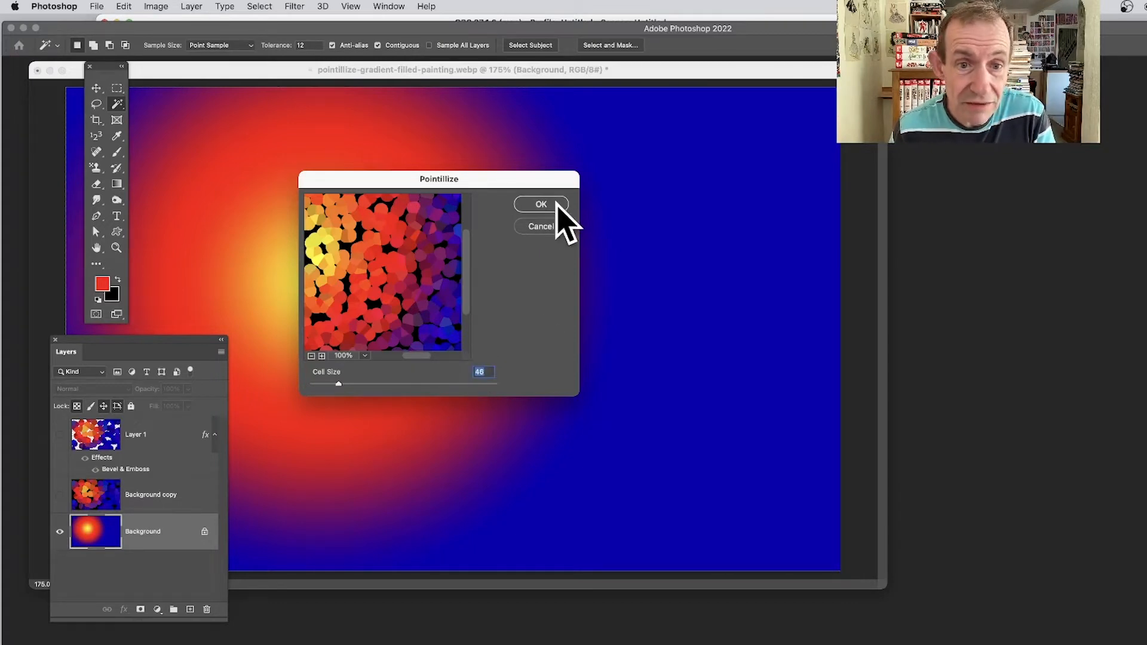
{"action": "left_click", "coordinate": [541, 204]}
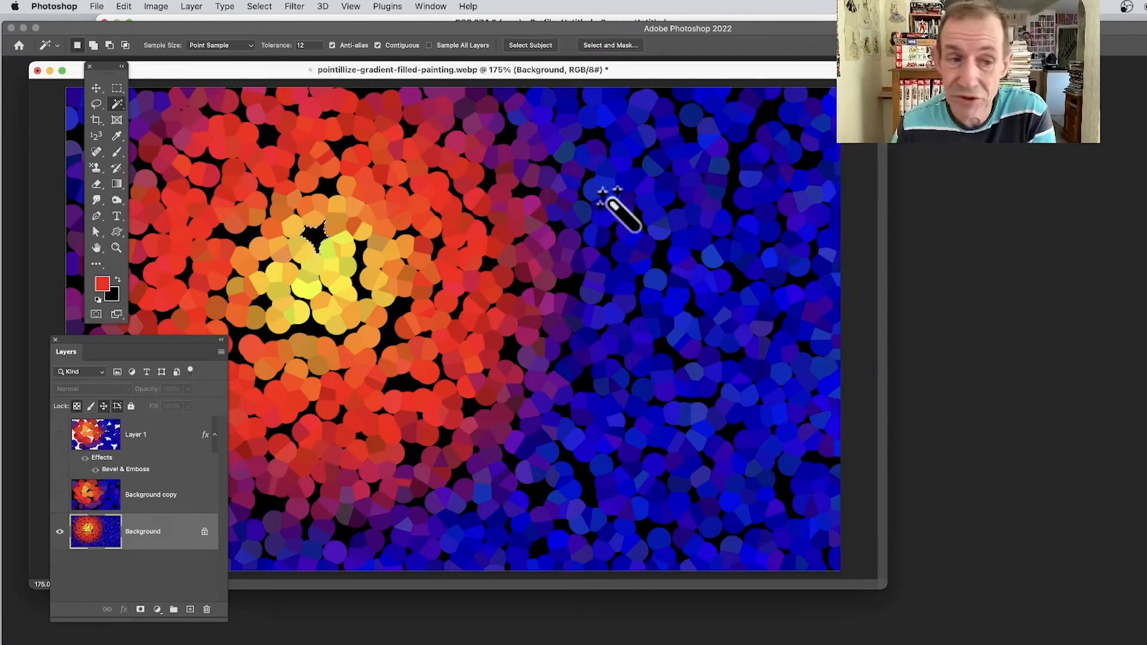
Extend the selection to all similar black gaps between the dots and invert it to select the coloured dots.
{"action": "left_click", "coordinate": [266, 6]}
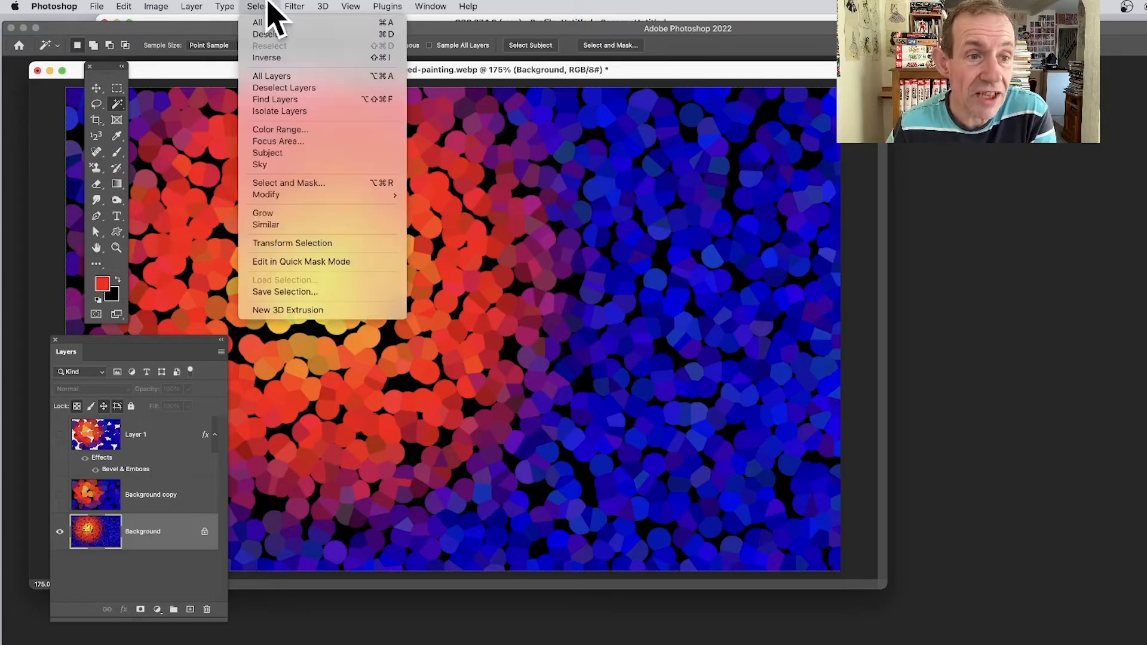
{"action": "left_click", "coordinate": [307, 225]}
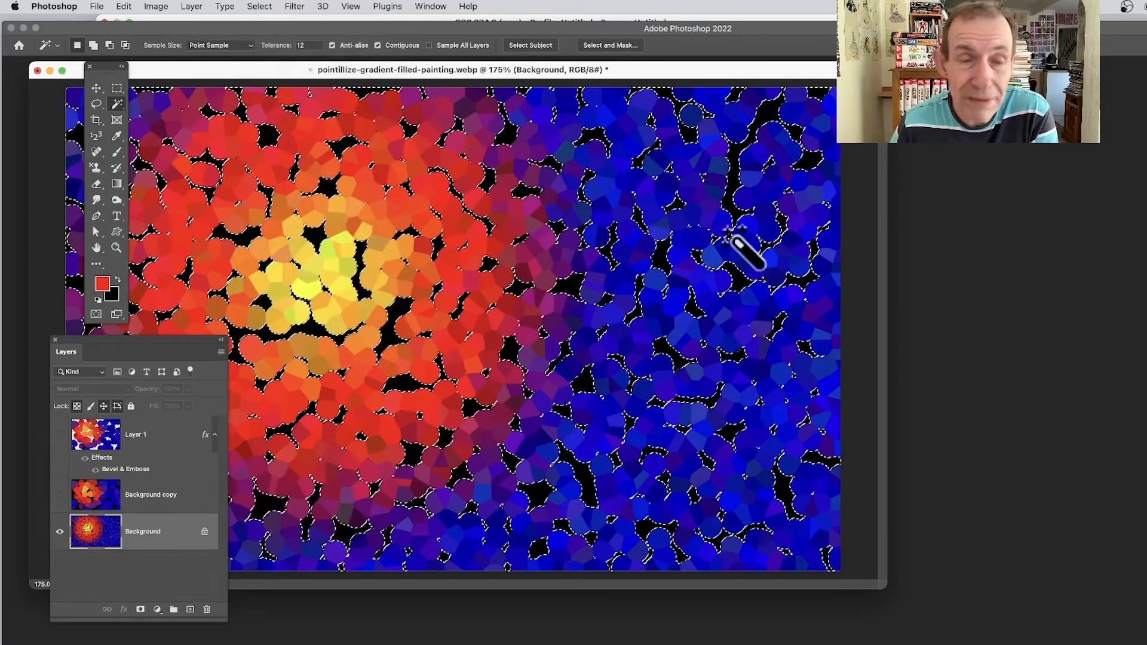
{"action": "left_click", "coordinate": [268, 6]}
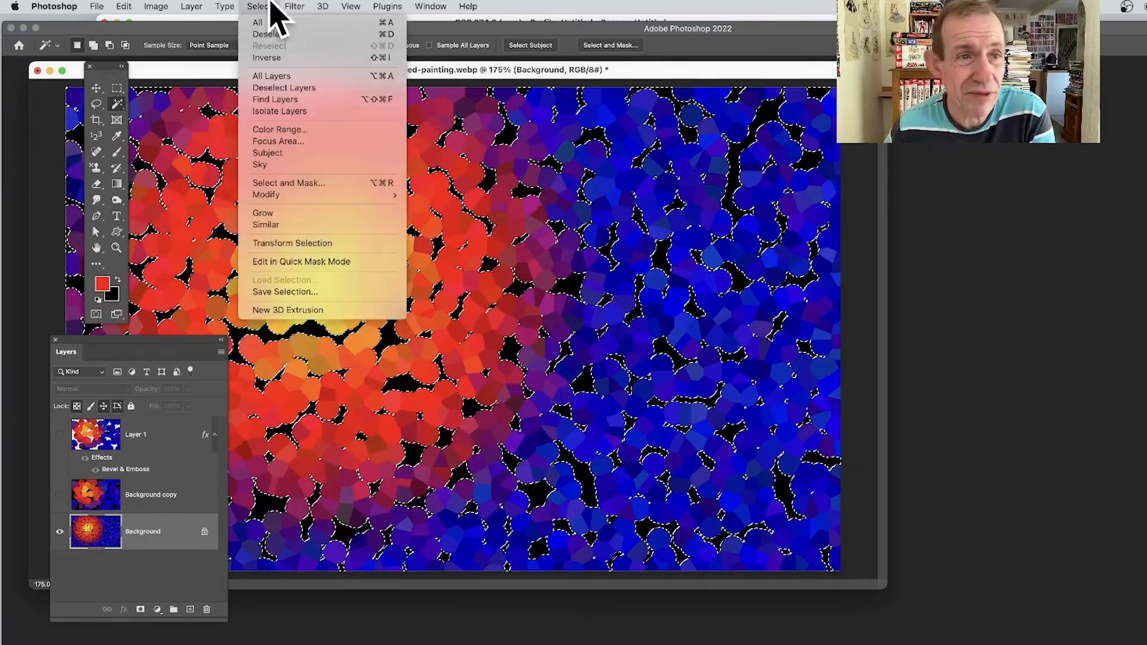
{"action": "left_click", "coordinate": [274, 58]}
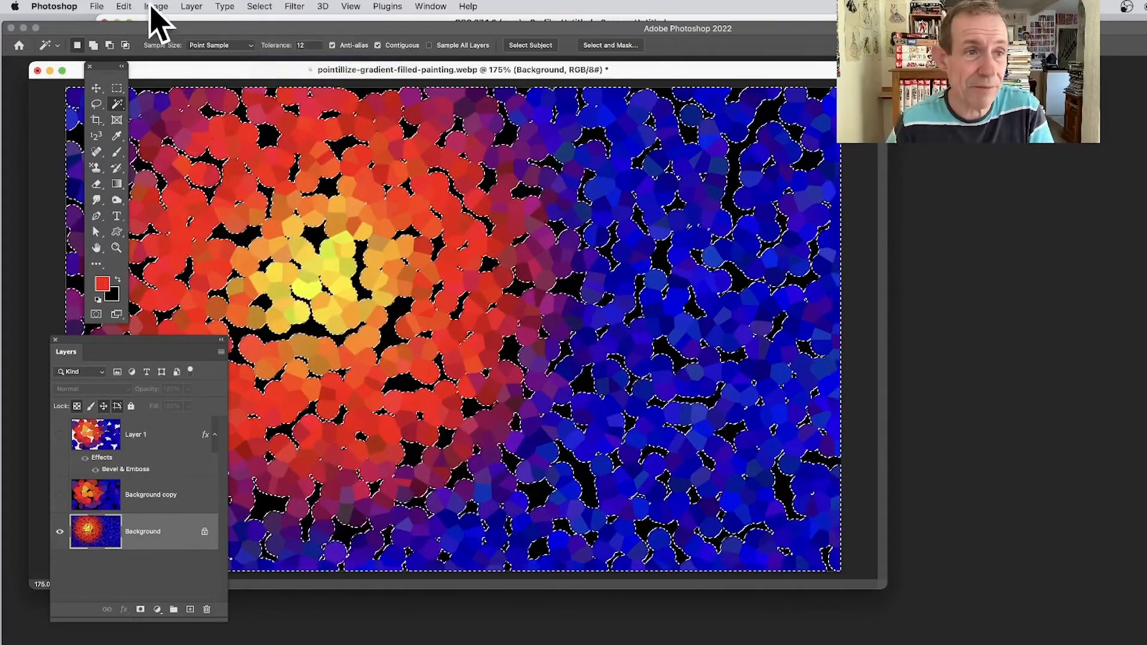
Copy and paste the selected small dots onto a new layer and hide the Background layer.
{"action": "left_click", "coordinate": [122, 6]}
{"action": "left_click", "coordinate": [132, 95]}
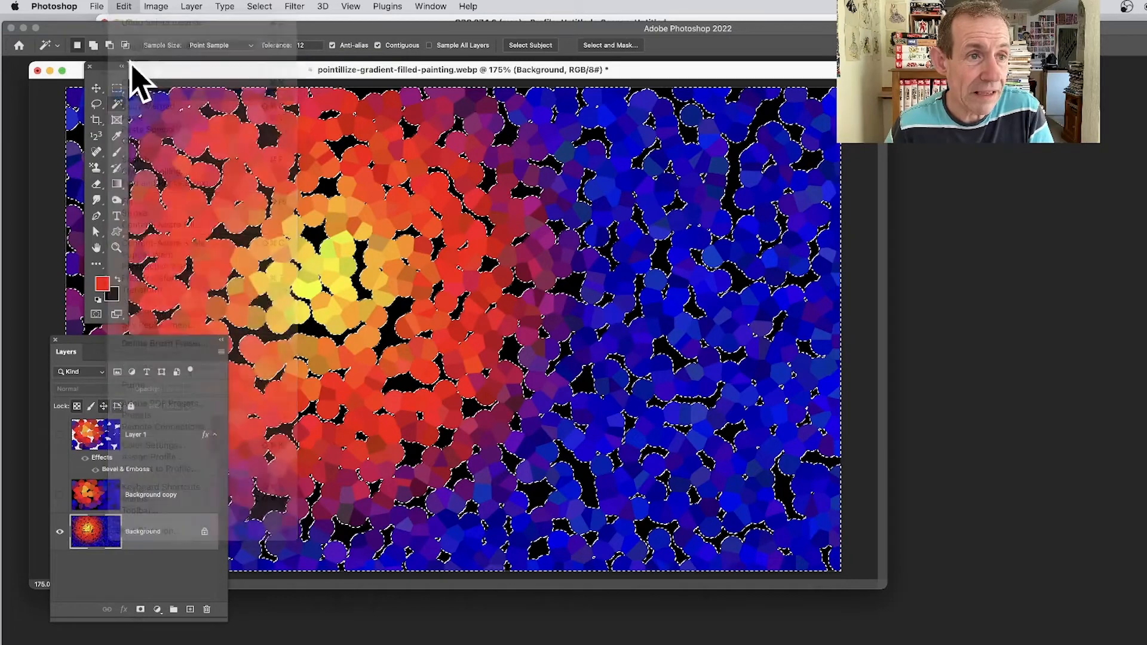
{"action": "left_click", "coordinate": [125, 7]}
{"action": "left_click", "coordinate": [155, 118]}
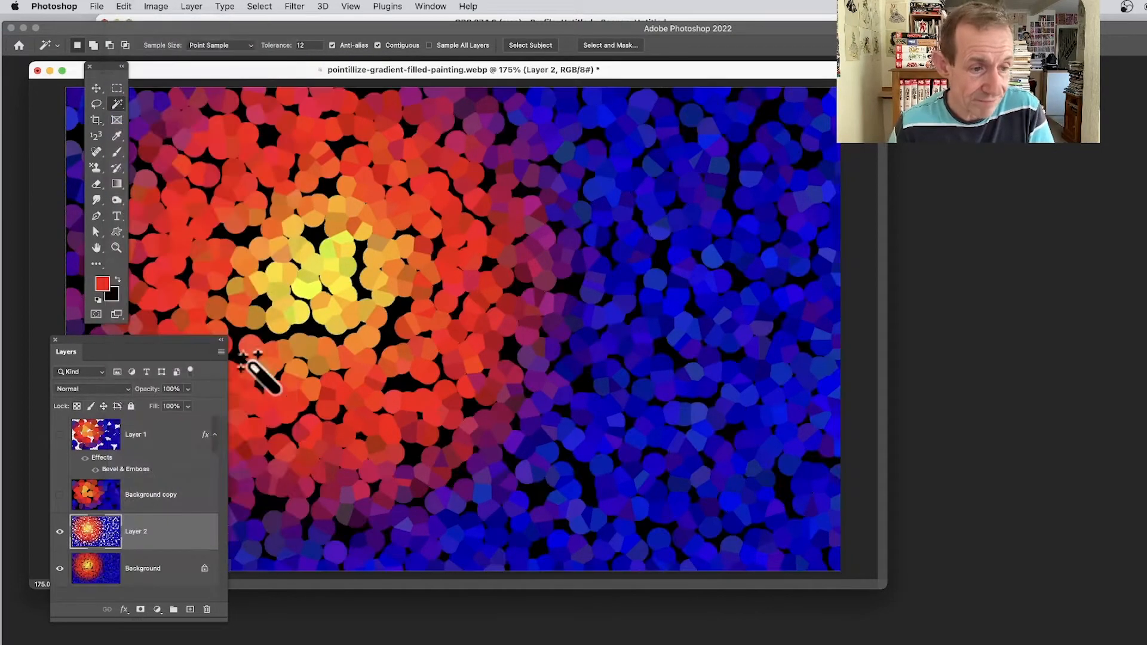
{"action": "left_click", "coordinate": [60, 568]}
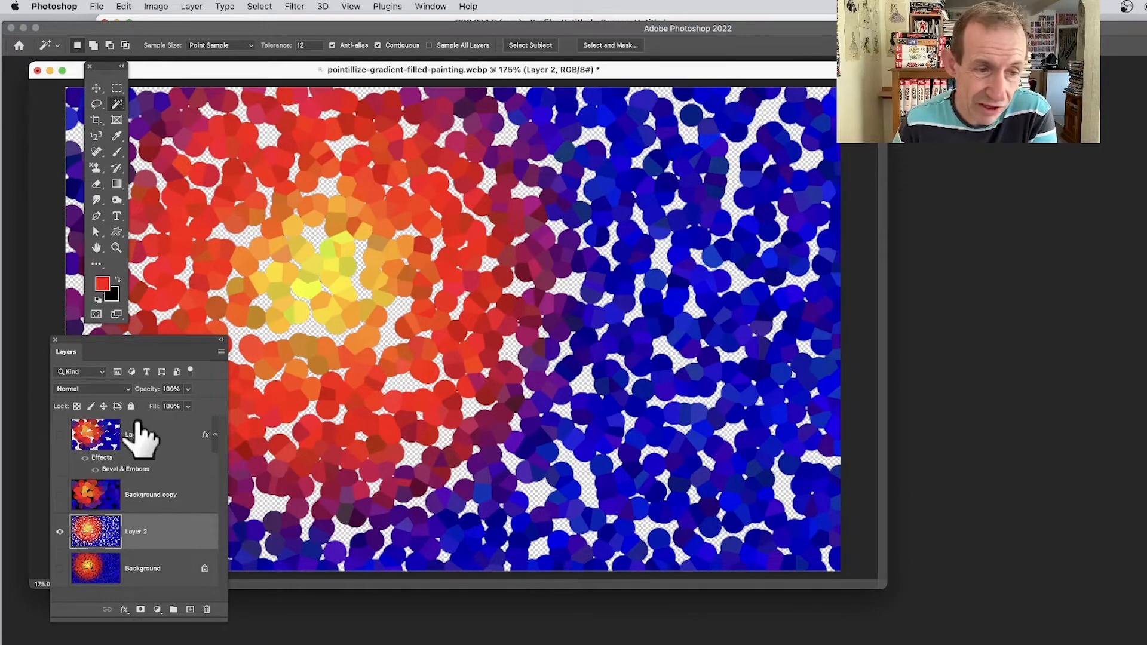
Add a Bevel & Emboss effect to Layer 2 with the style set to Emboss.
{"action": "left_click", "coordinate": [123, 610]}
{"action": "left_click", "coordinate": [153, 642]}
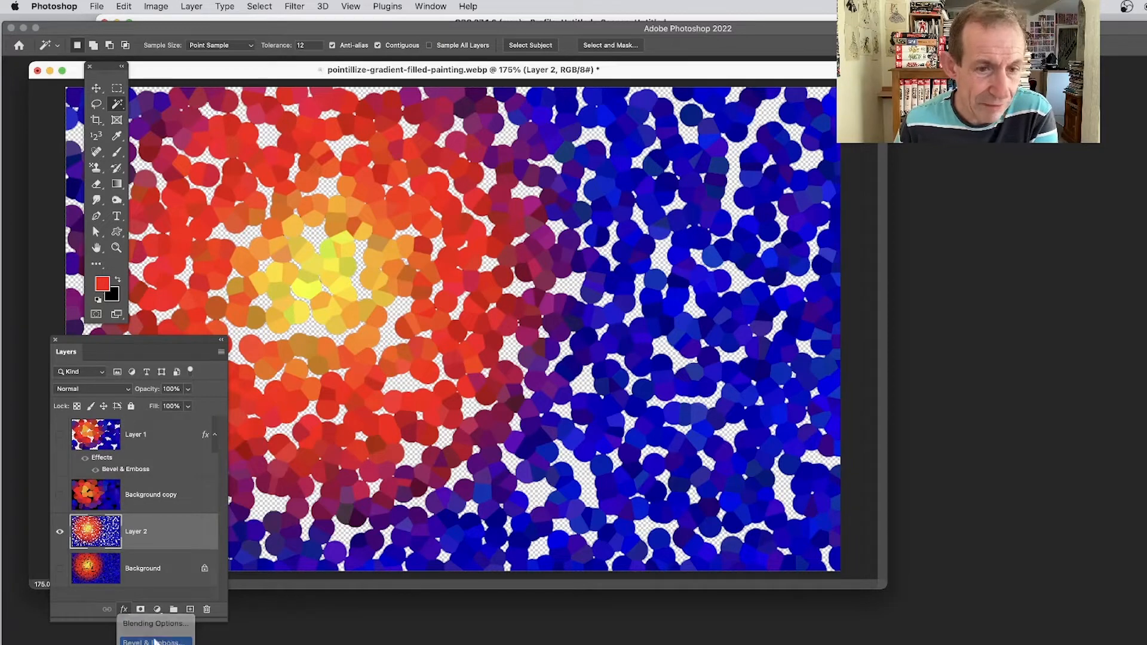
{"action": "left_click_drag", "start_coordinate": [417, 167], "coordinate": [534, 170]}
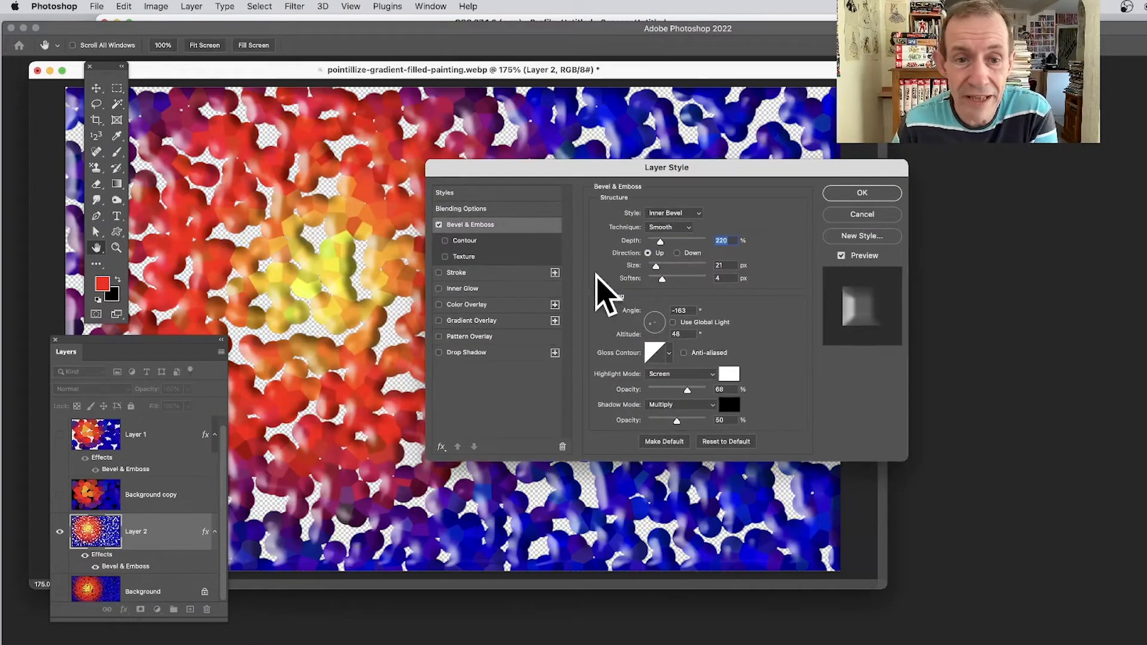
{"action": "left_click", "coordinate": [678, 215]}
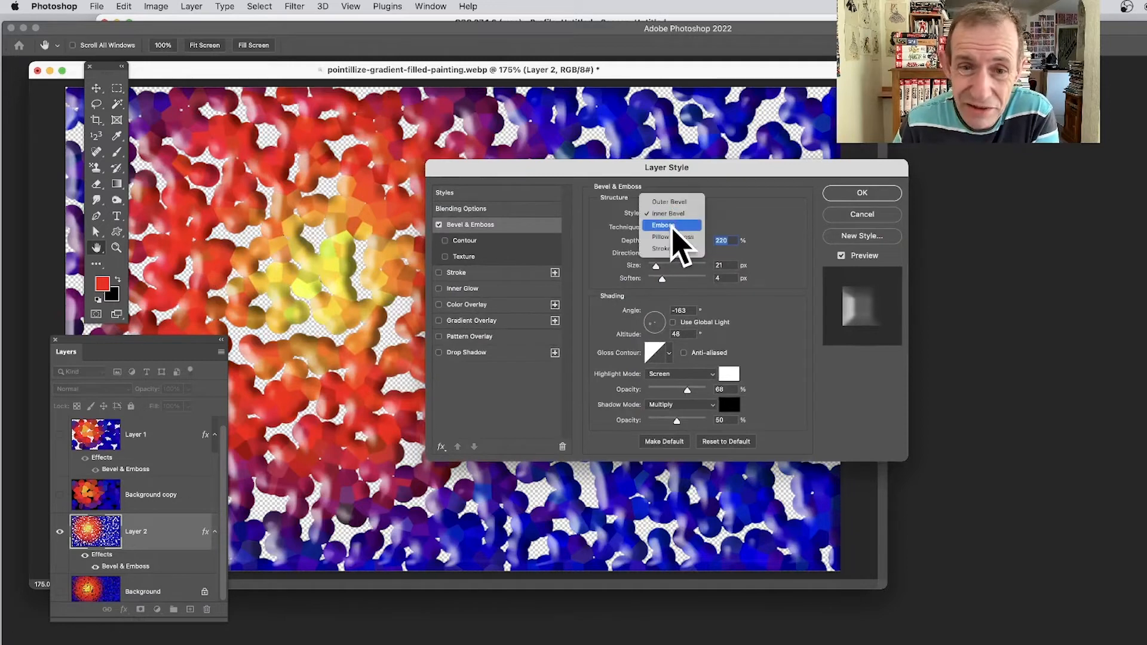
{"action": "left_click", "coordinate": [672, 227]}
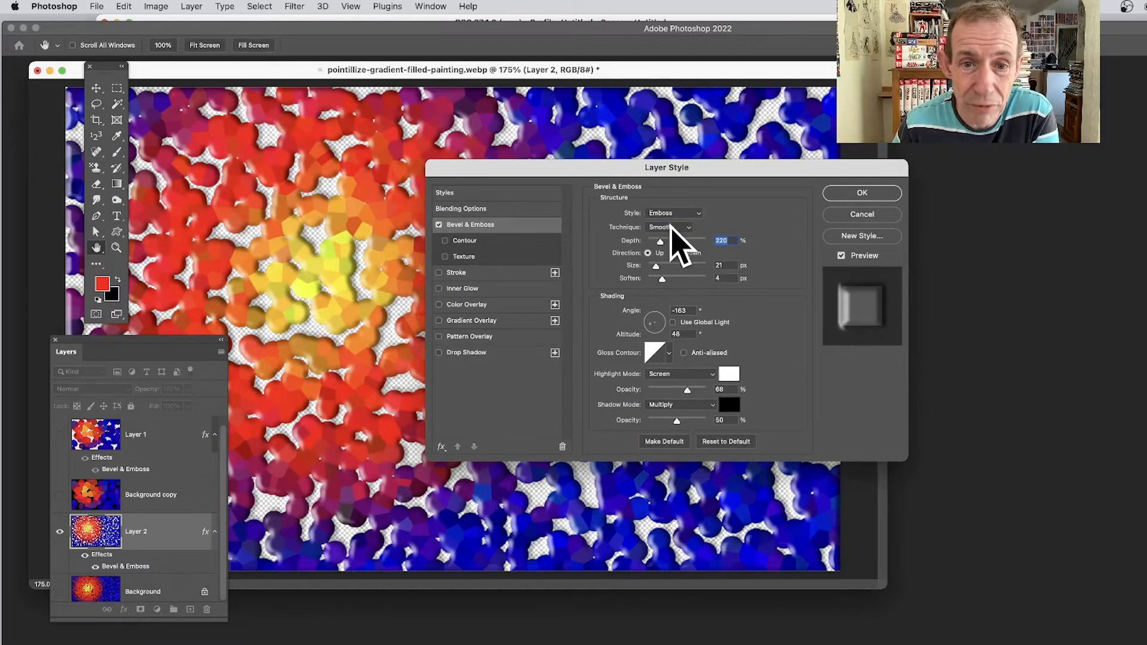
Set the emboss technique to Chisel Hard, adjust the lighting to an altitude of 58°, and apply the layer style.
{"action": "left_click", "coordinate": [668, 227]}
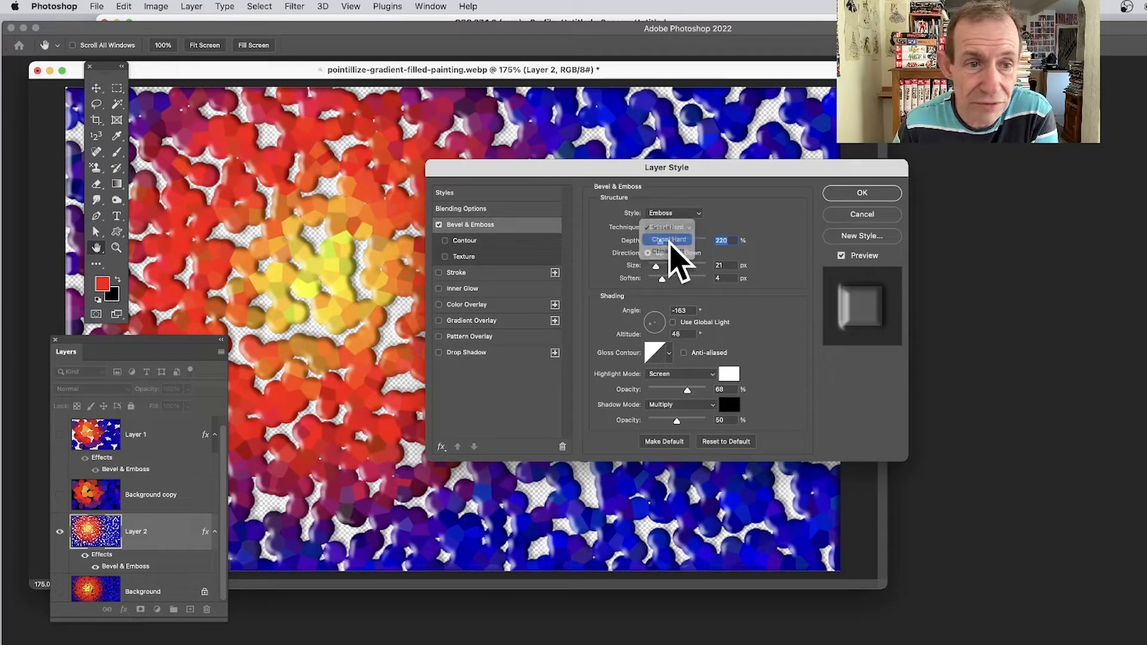
{"action": "left_click", "coordinate": [671, 240]}
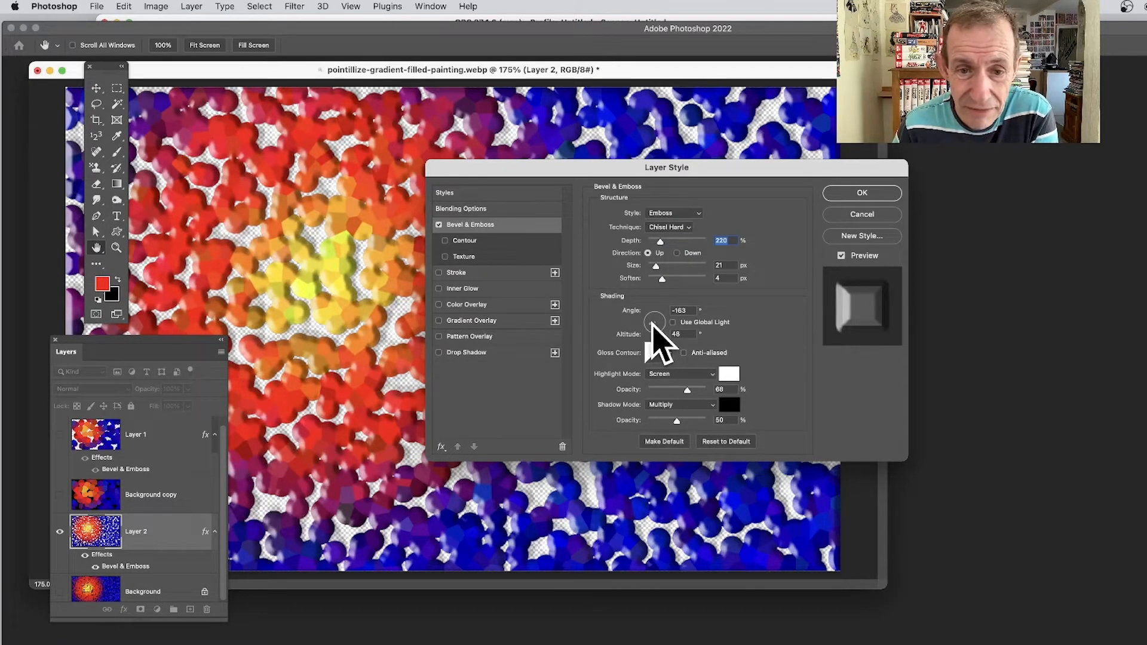
{"action": "left_click_drag", "start_coordinate": [652, 324], "coordinate": [653, 325]}
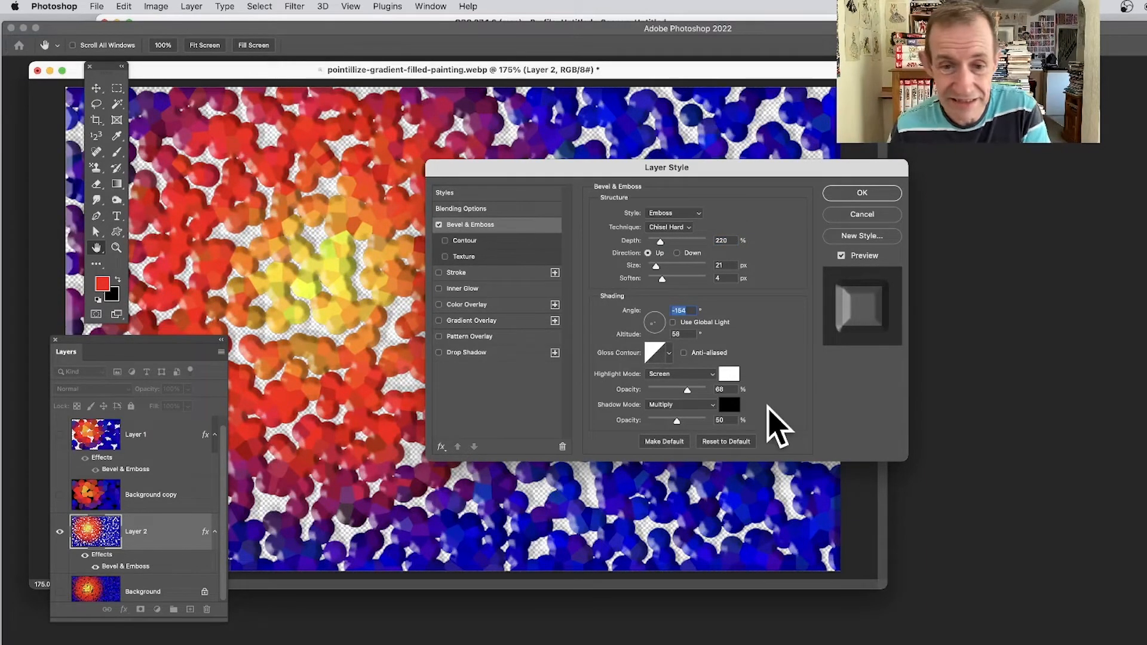
{"action": "left_click", "coordinate": [862, 192]}
{"action": "key", "text": "w"}
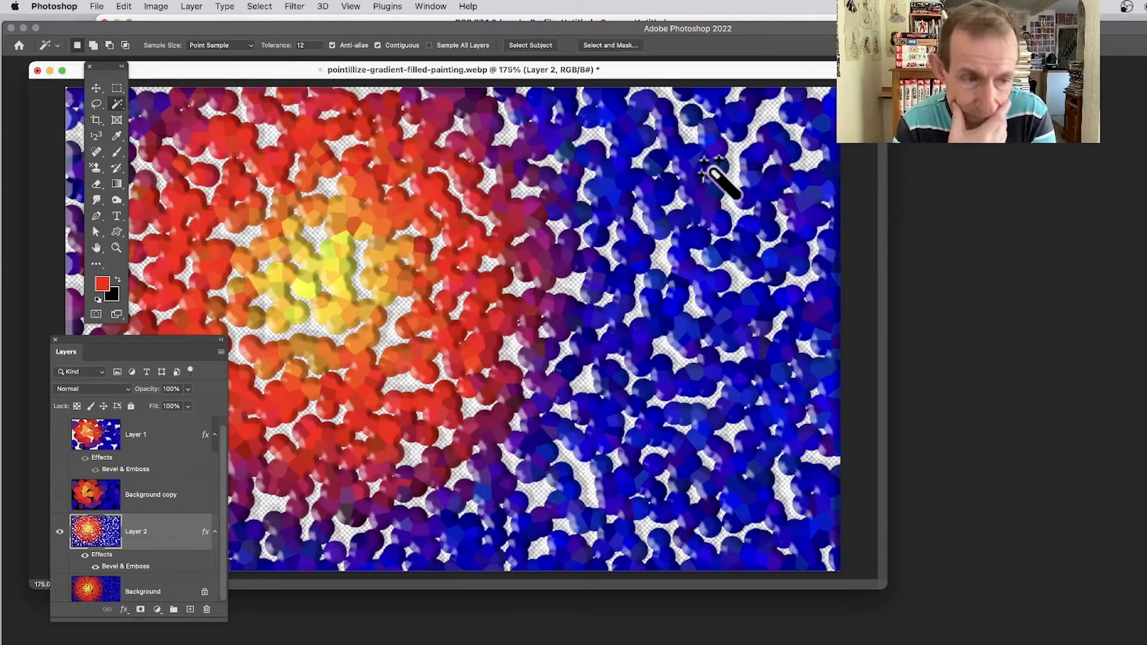
Show Layer 1 and move Layer 2 above it in the layer stack.
{"action": "left_click", "coordinate": [60, 435]}
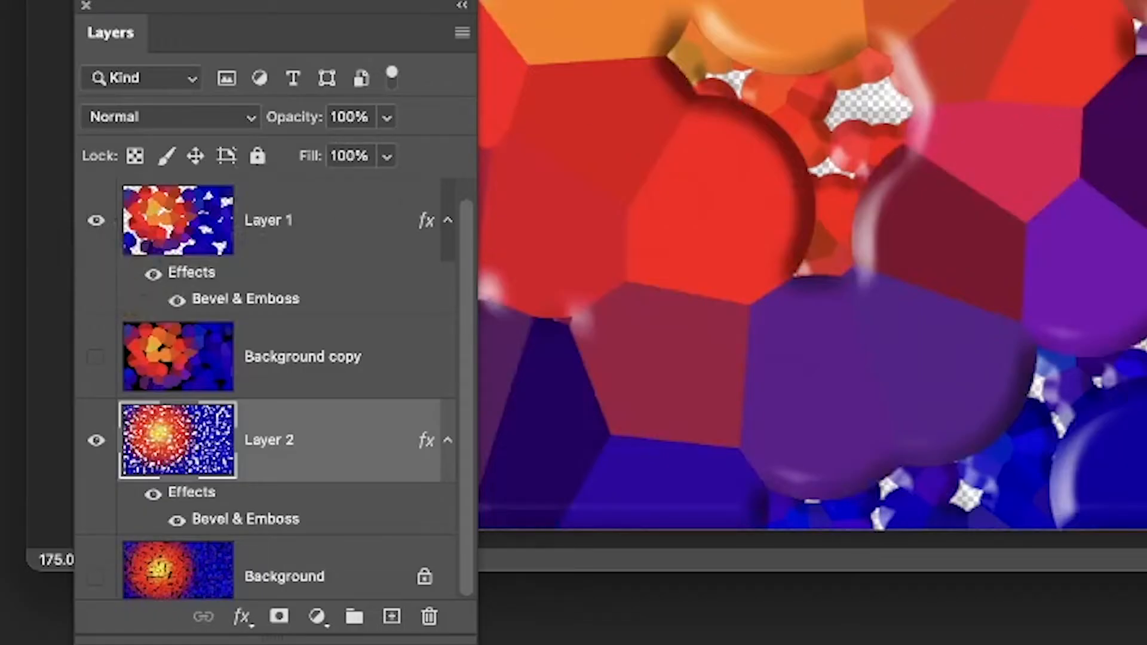
{"action": "left_click_drag", "start_coordinate": [189, 449], "coordinate": [224, 239]}
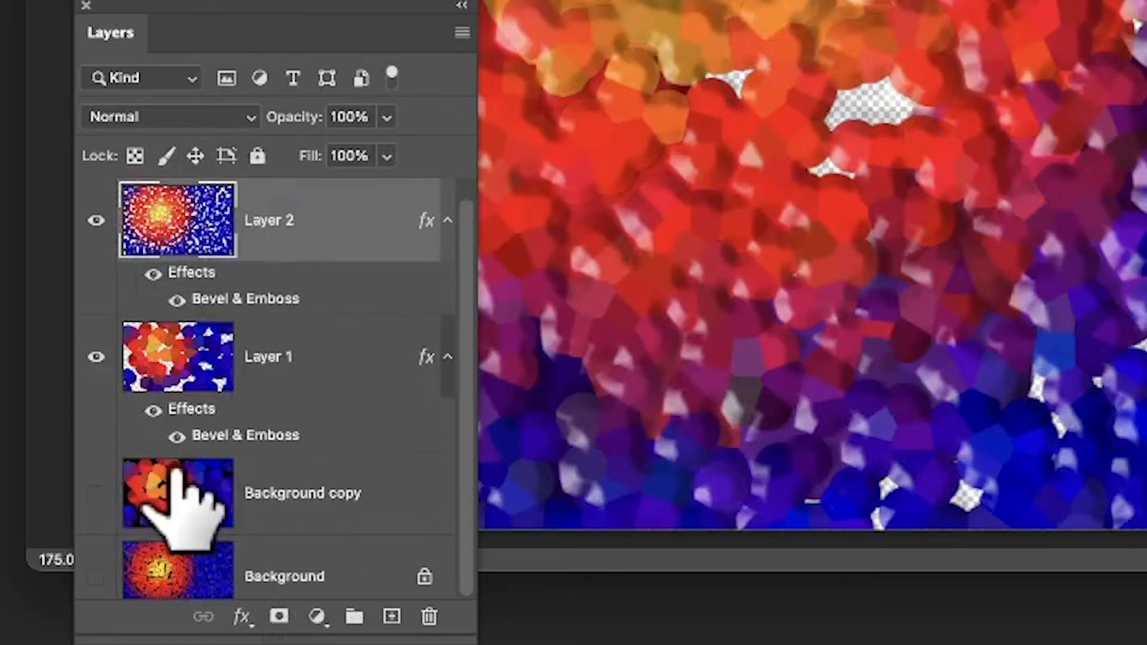
Set the blend mode of Layer 2 to Lighten.
{"action": "left_click", "coordinate": [174, 340]}
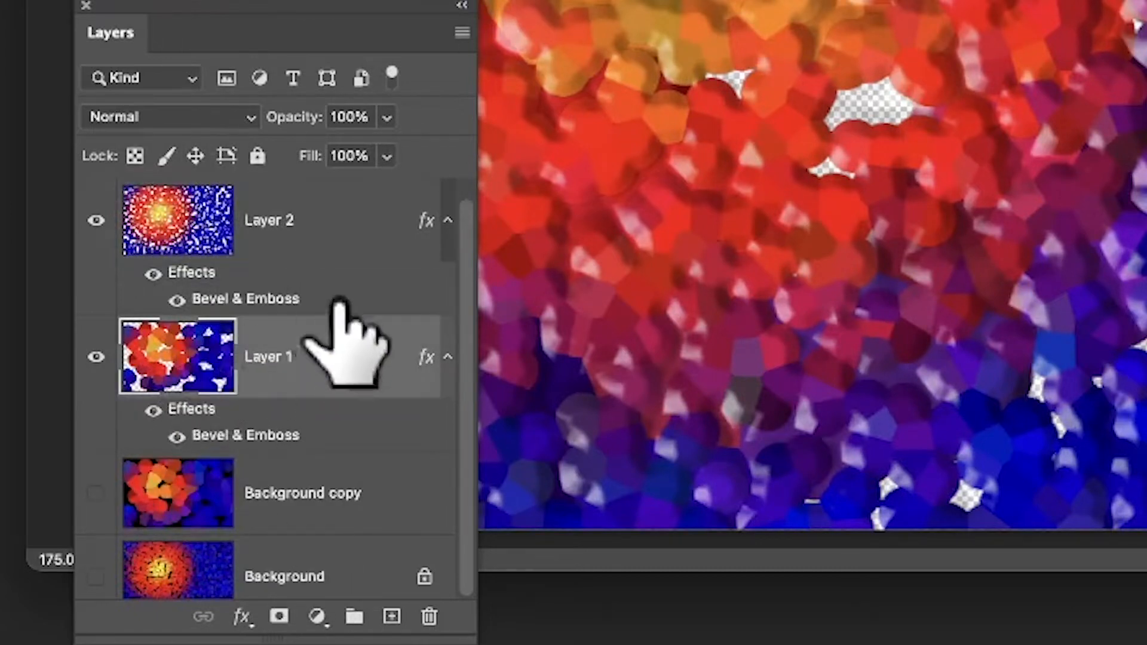
{"action": "left_click", "coordinate": [187, 217]}
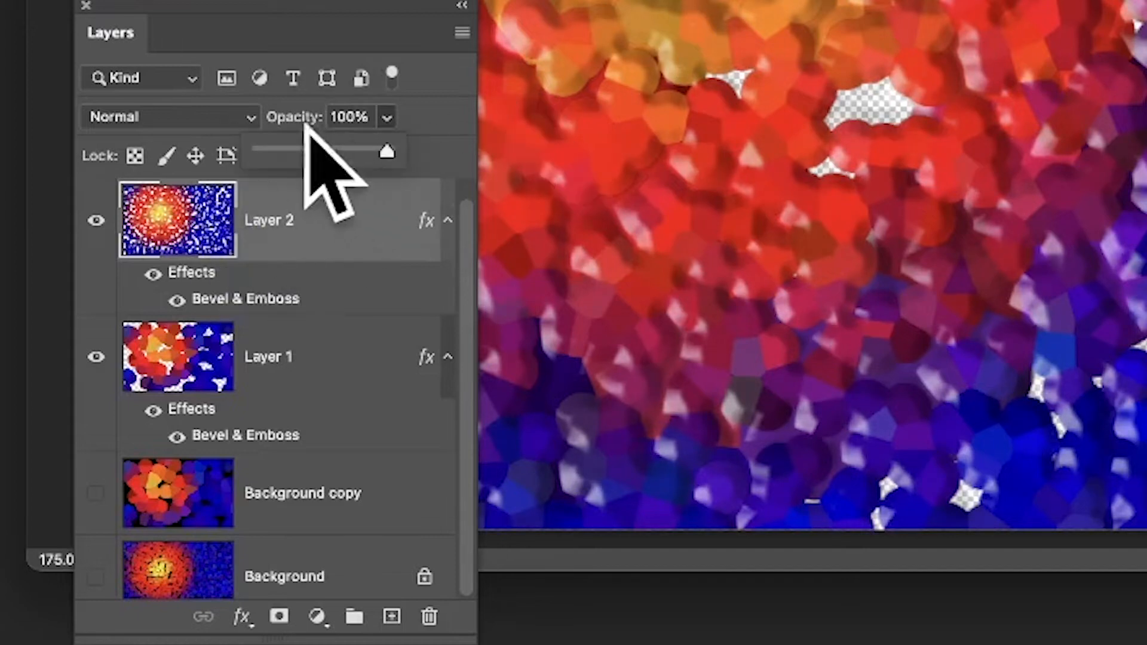
{"action": "left_click", "coordinate": [180, 117]}
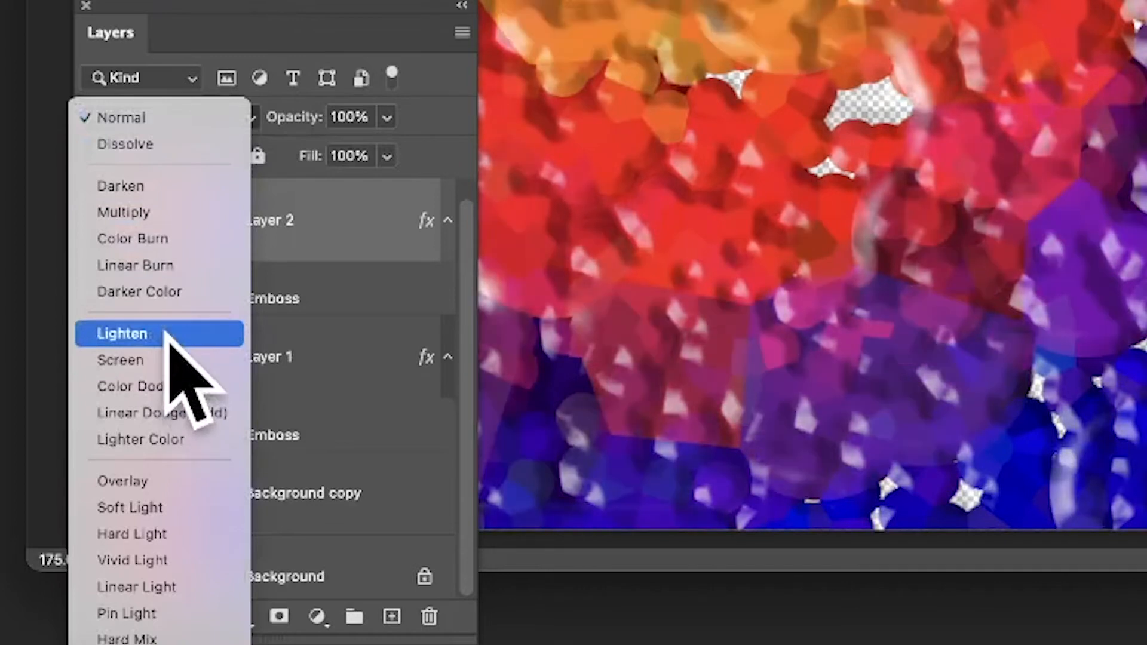
{"action": "left_click", "coordinate": [168, 338]}
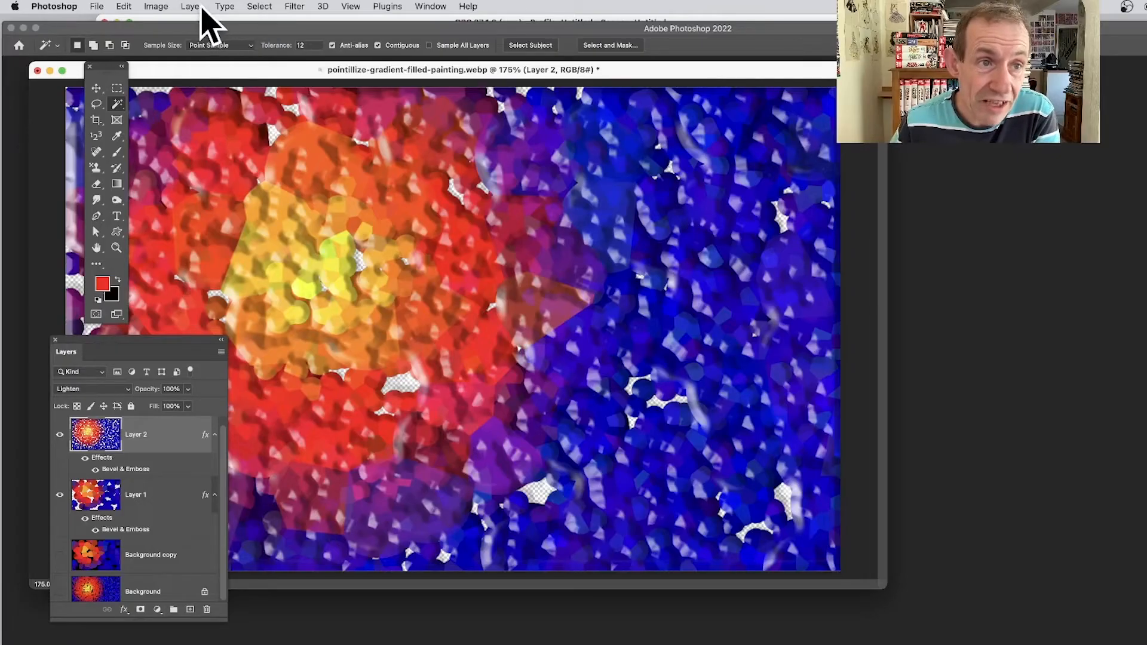
Flatten the image into a single layer and undo the flattening.
{"action": "left_click", "coordinate": [192, 7]}
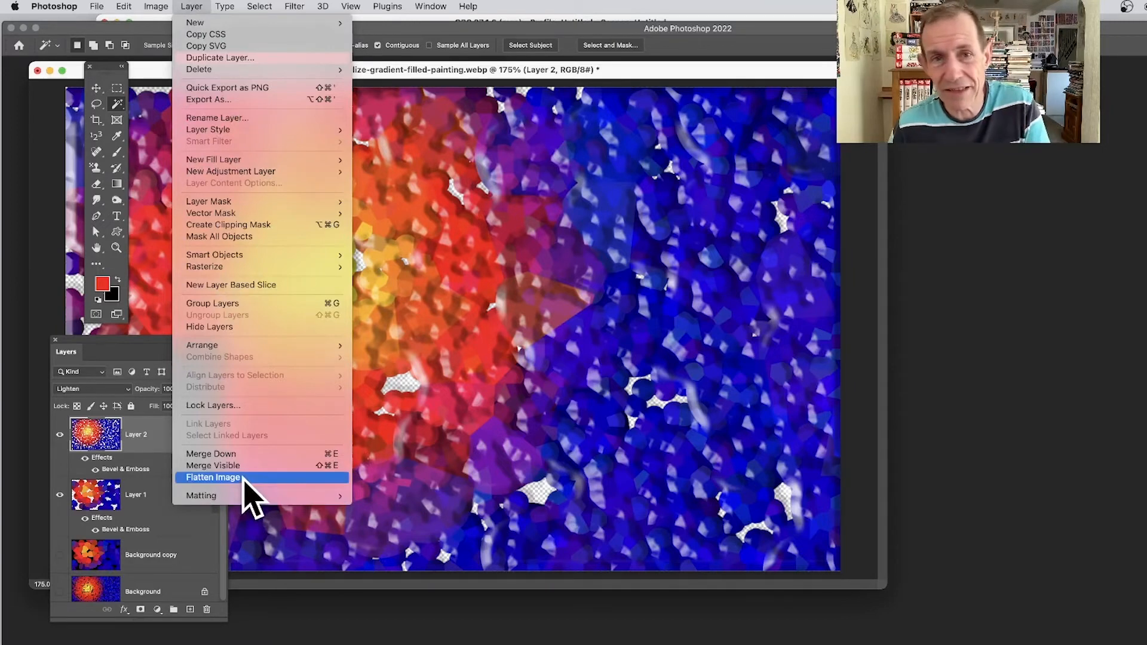
{"action": "left_click", "coordinate": [245, 478]}
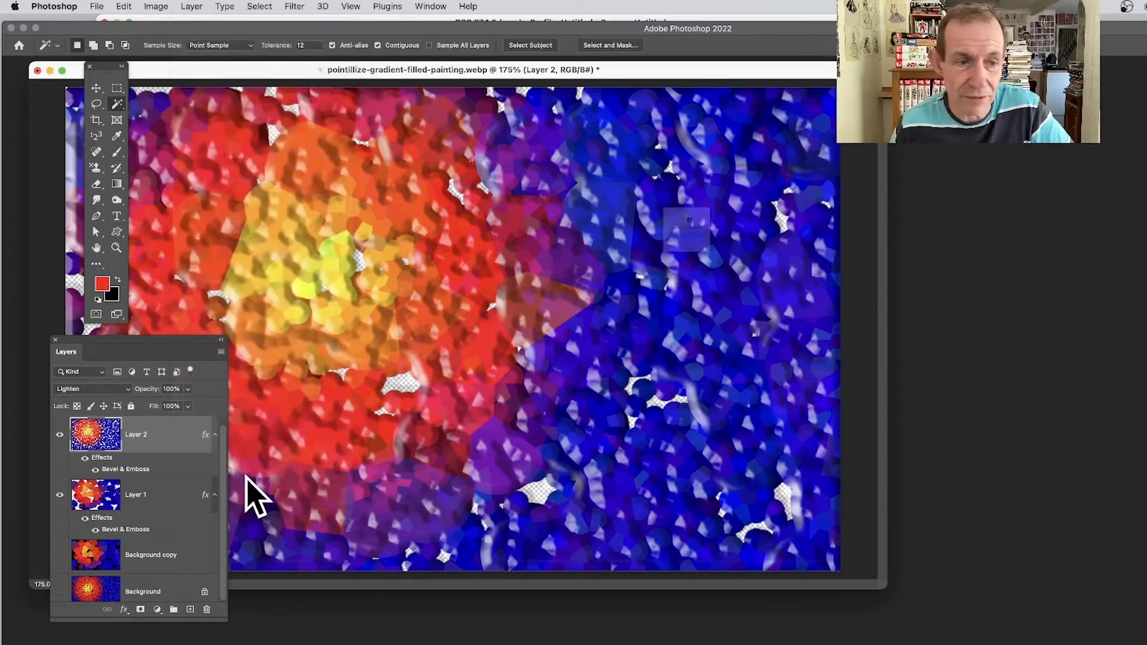
{"action": "left_click", "coordinate": [675, 250]}
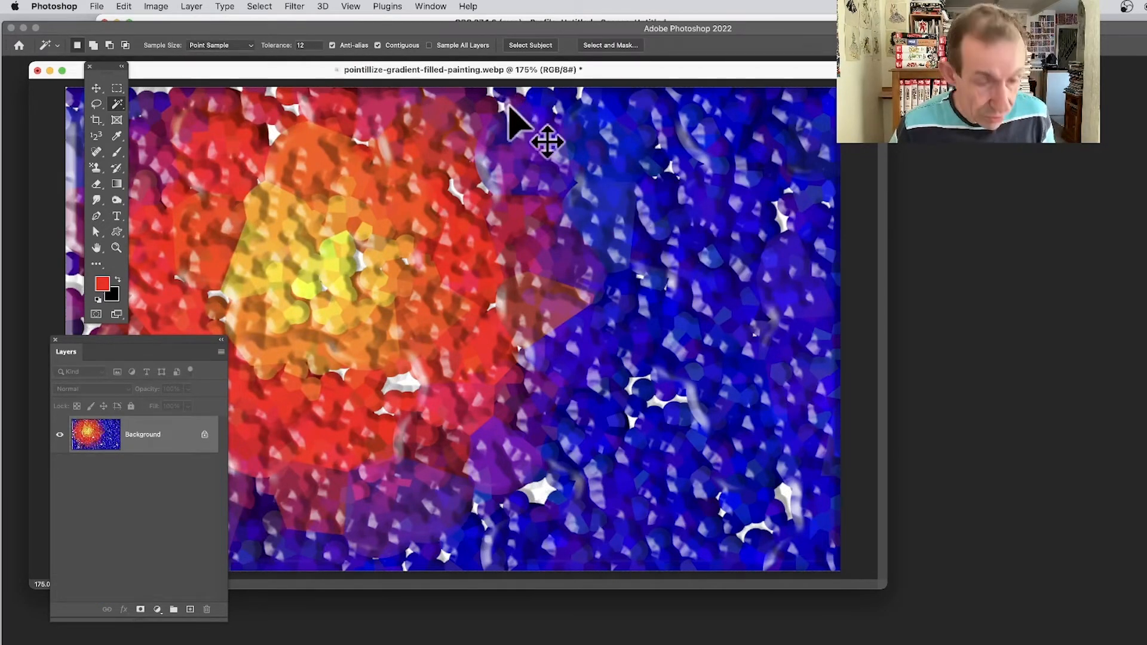
{"action": "key", "text": "super+z"}
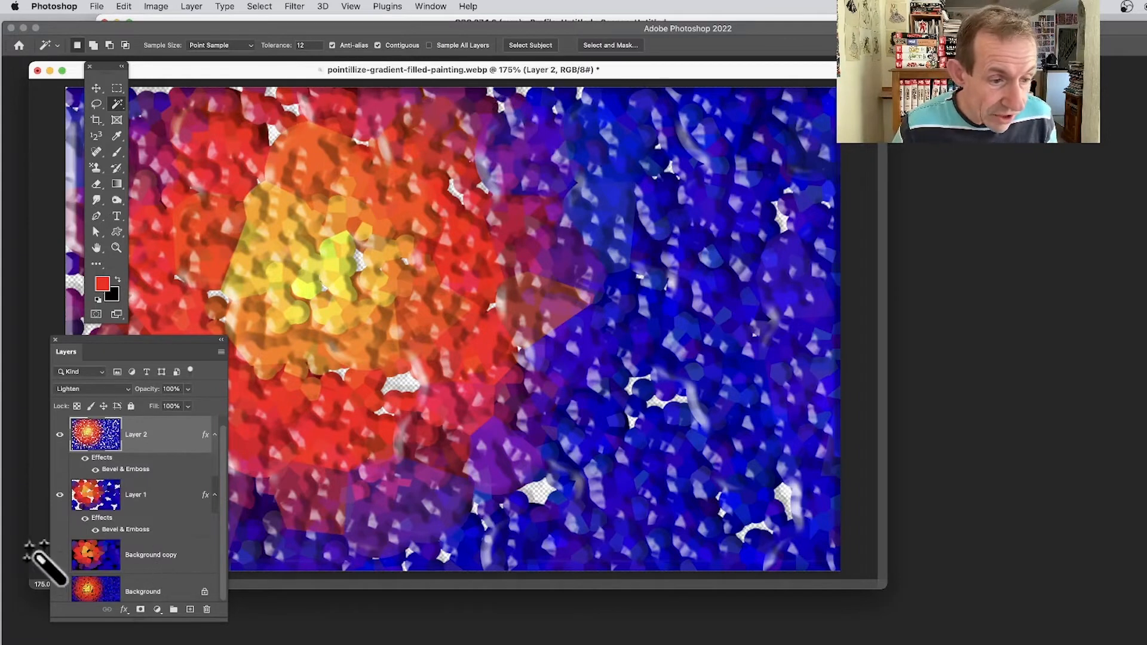
Show the Background layer beneath the embossed dots, keep Background copy hidden, and make Background the active layer.
{"action": "left_click", "coordinate": [59, 555]}
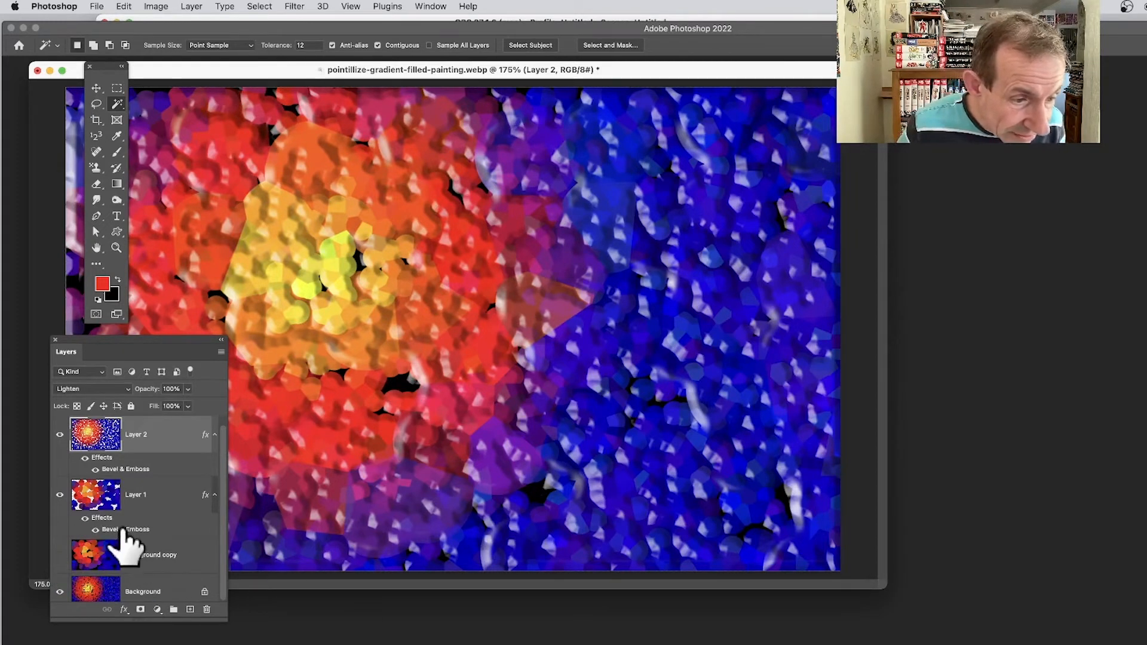
{"action": "scroll", "coordinate": [119, 553], "scroll_direction": "down", "scroll_amount": 1}
{"action": "left_click", "coordinate": [59, 583]}
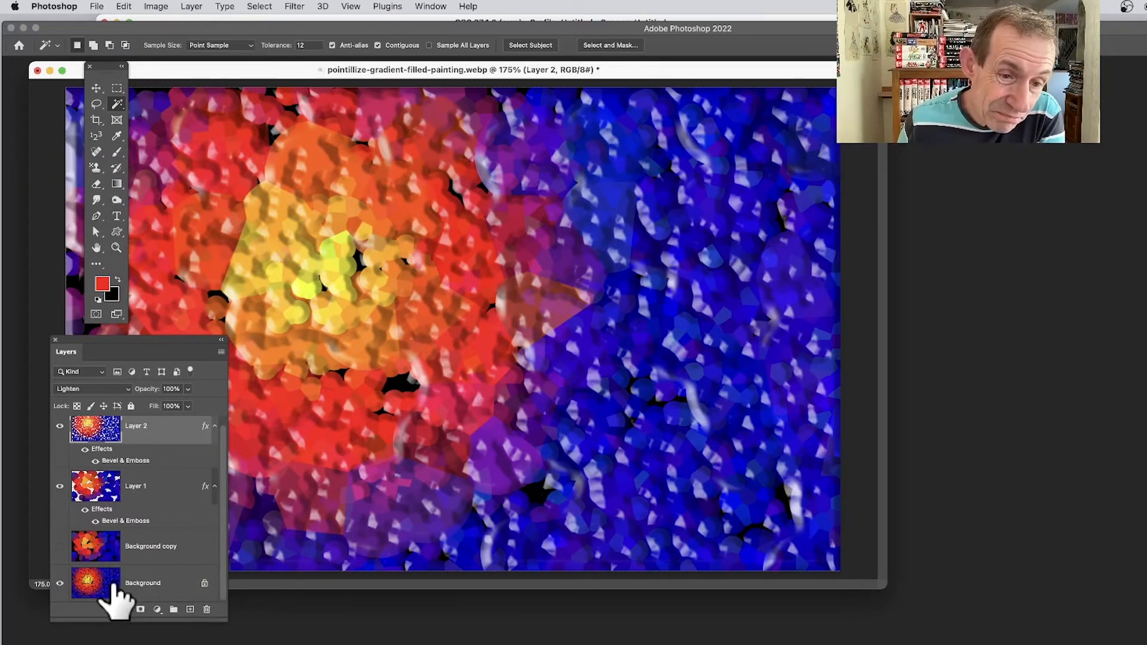
{"action": "left_click", "coordinate": [105, 594]}
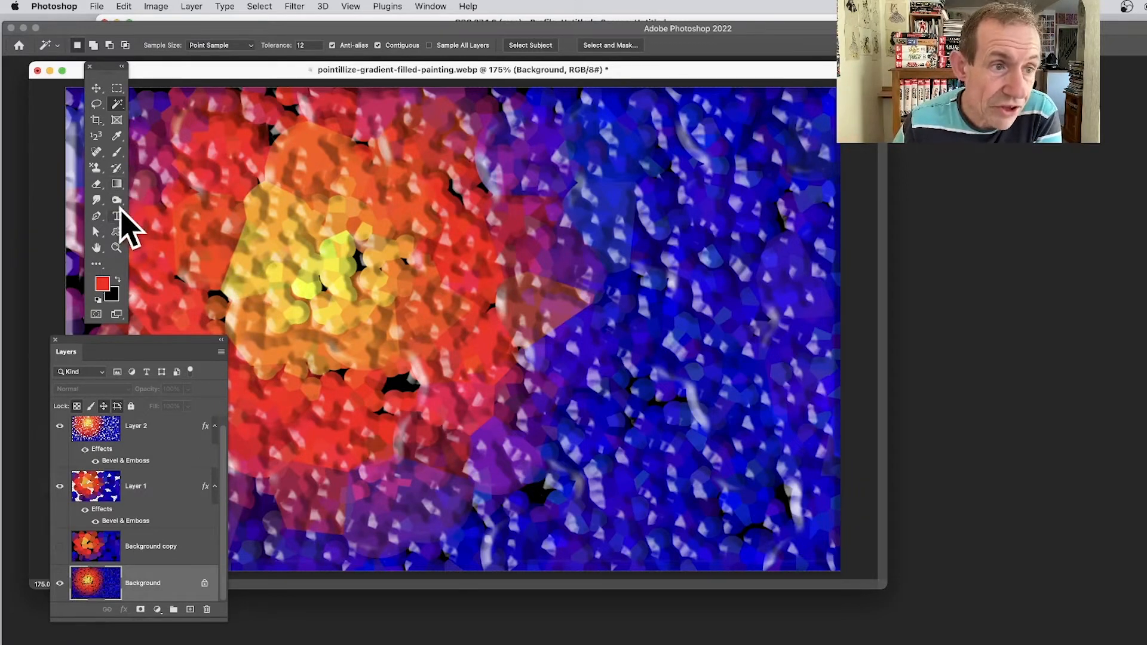
Fill the Background layer with the reversed blue, red and yellow radial gradient, centred near the yellow dots and extending towards the blue area.
{"action": "left_click", "coordinate": [116, 184]}
{"action": "left_click_drag", "start_coordinate": [526, 189], "coordinate": [245, 238]}
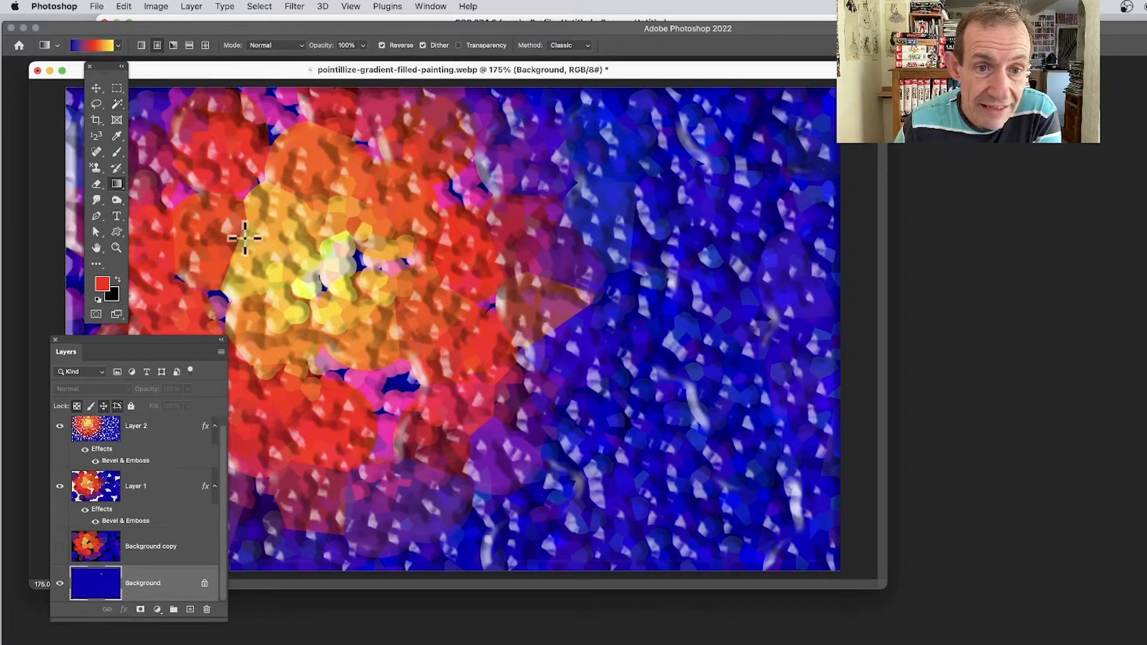
{"action": "left_click_drag", "start_coordinate": [315, 216], "coordinate": [544, 411]}
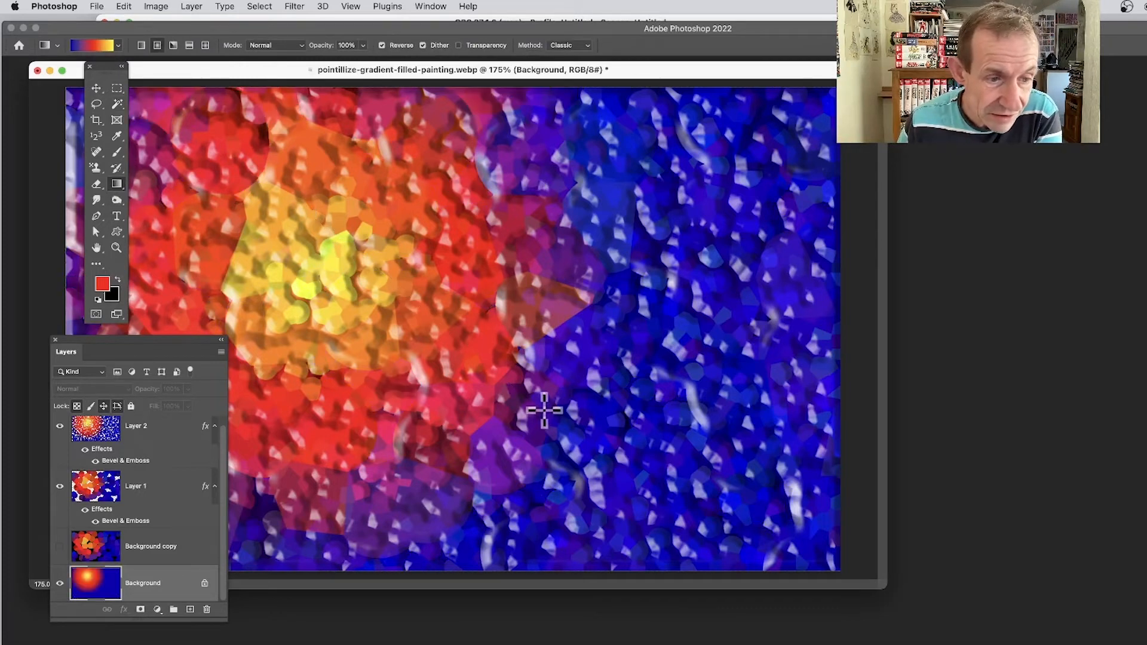
Redraw the reversed radial gradient on the Background layer from several starting points, ending with one from the yellow dots towards the blue area.
{"action": "left_click_drag", "start_coordinate": [314, 287], "coordinate": [707, 527]}
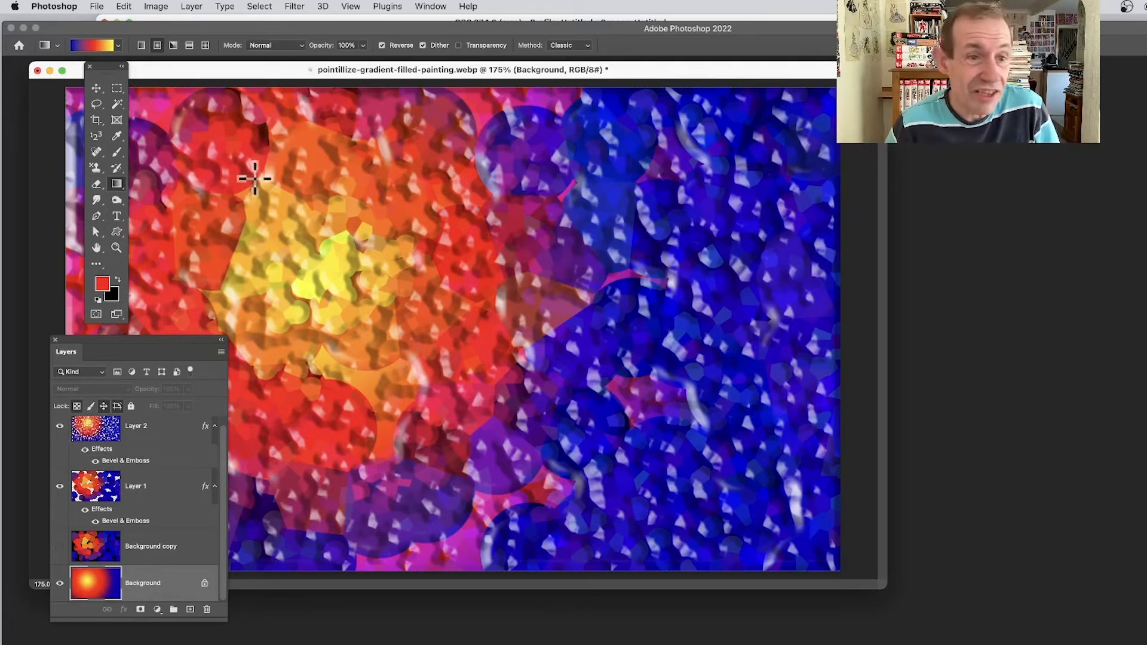
{"action": "left_click_drag", "start_coordinate": [235, 169], "coordinate": [477, 350]}
{"action": "left_click_drag", "start_coordinate": [224, 251], "coordinate": [541, 162]}
{"action": "left_click_drag", "start_coordinate": [335, 245], "coordinate": [624, 440]}
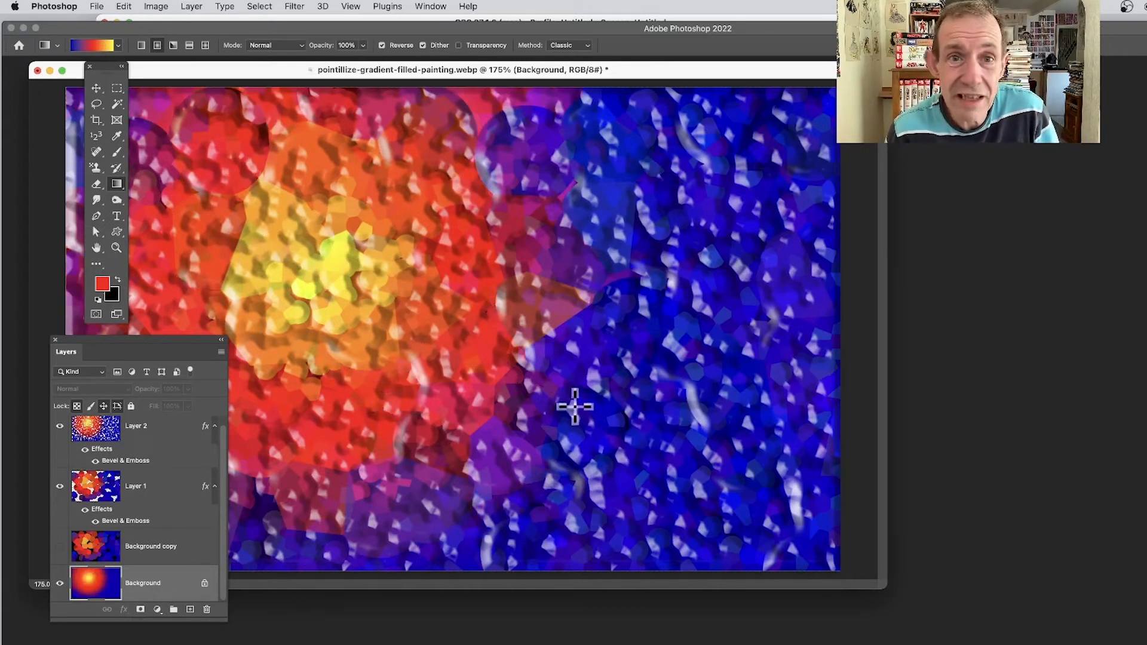
Flatten the image into a single layer, discarding the hidden layers.
{"action": "left_click", "coordinate": [197, 6]}
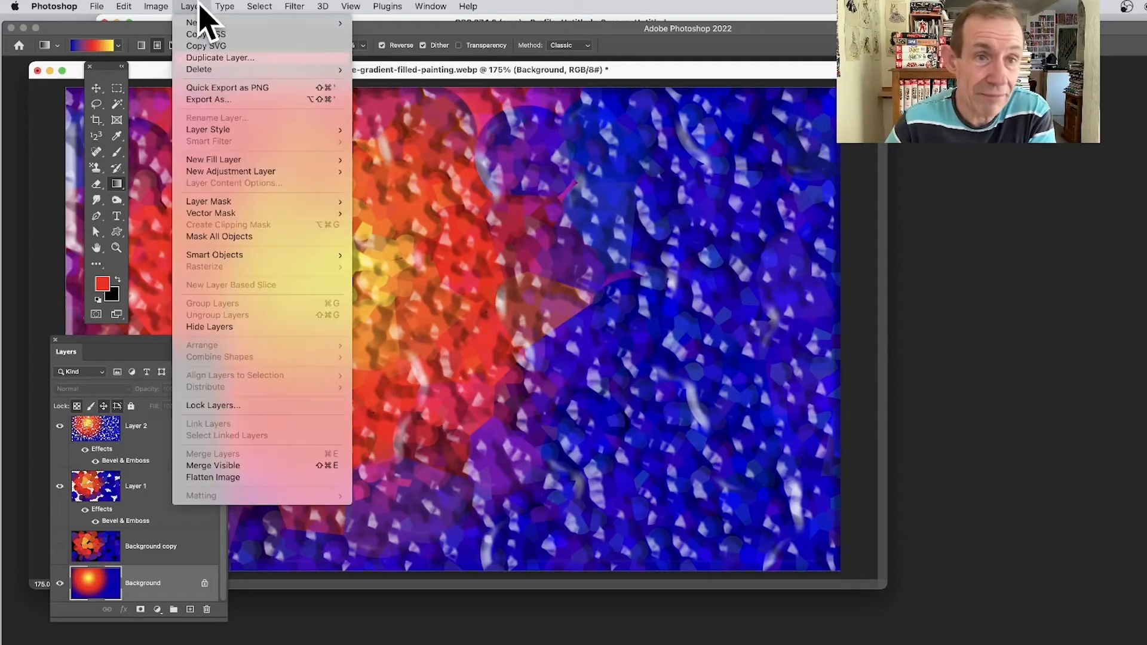
{"action": "left_click", "coordinate": [258, 478]}
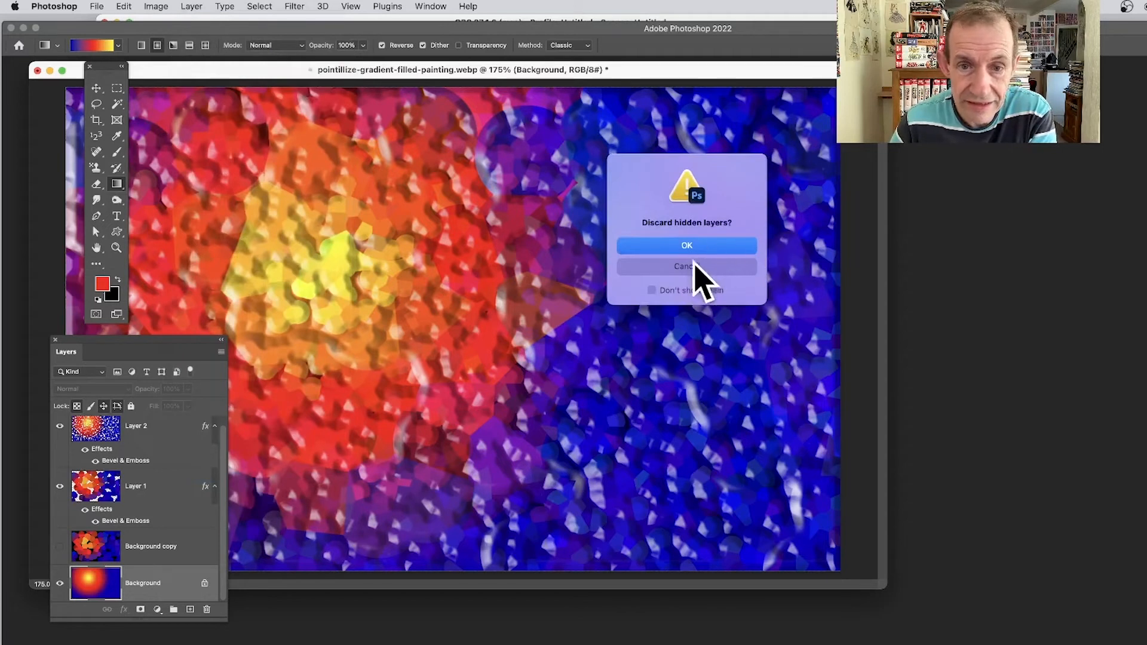
{"action": "left_click", "coordinate": [686, 246]}
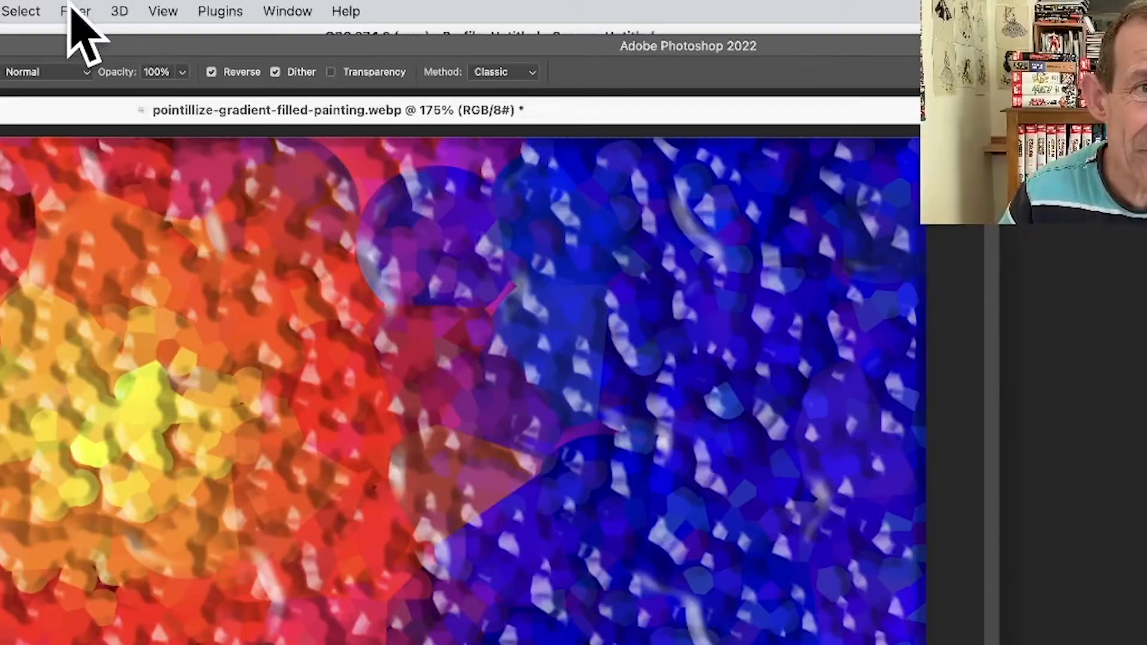
Start the Oil Paint filter on the flattened image and preview it with Lighting turned on.
{"action": "left_click", "coordinate": [293, 7]}
{"action": "mouse_move", "coordinate": [227, 399]}
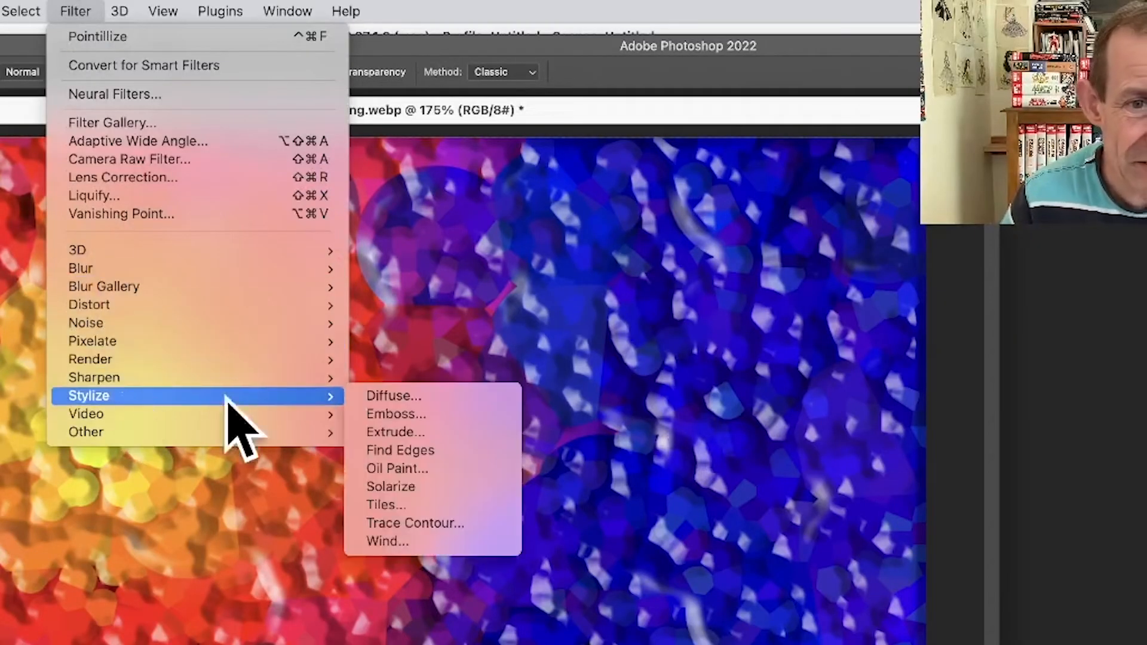
{"action": "left_click", "coordinate": [457, 471]}
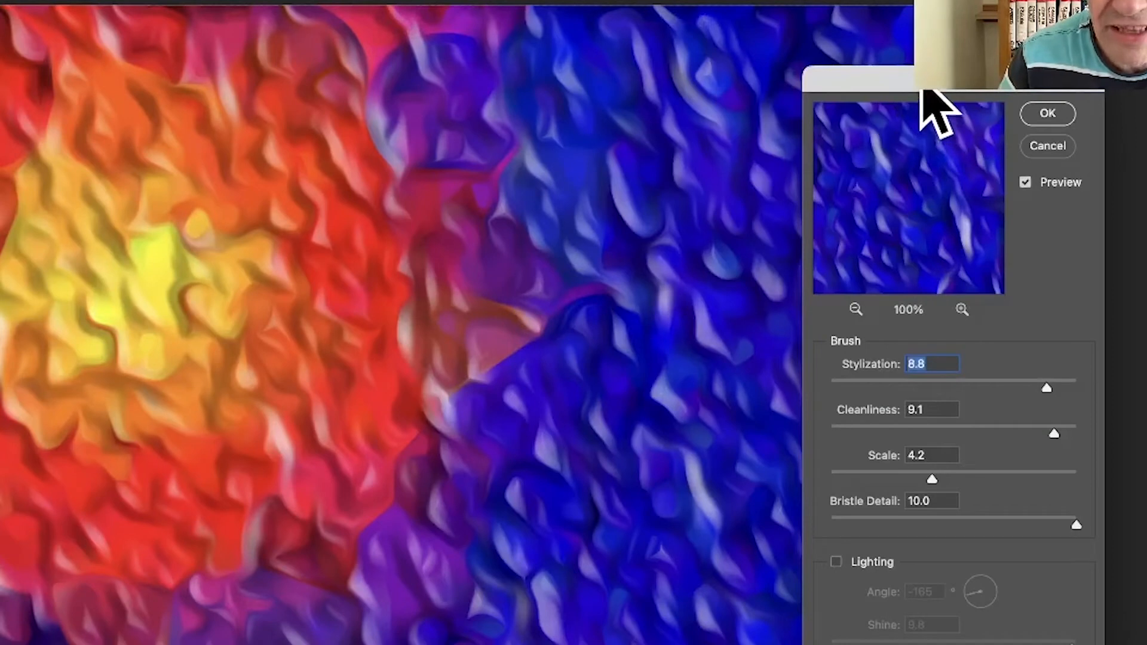
{"action": "mouse_move", "coordinate": [922, 88]}
{"action": "left_mouse_down"}
{"action": "mouse_move", "coordinate": [627, 77]}
{"action": "mouse_move", "coordinate": [697, 73]}
{"action": "left_mouse_up"}
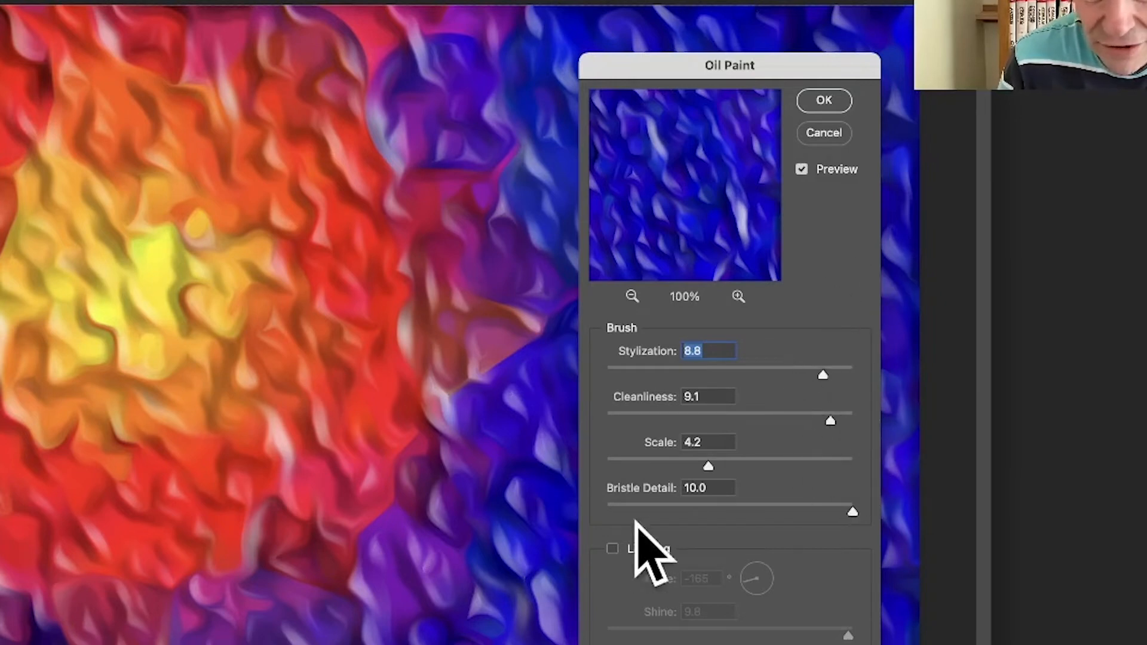
{"action": "left_click", "coordinate": [613, 548]}
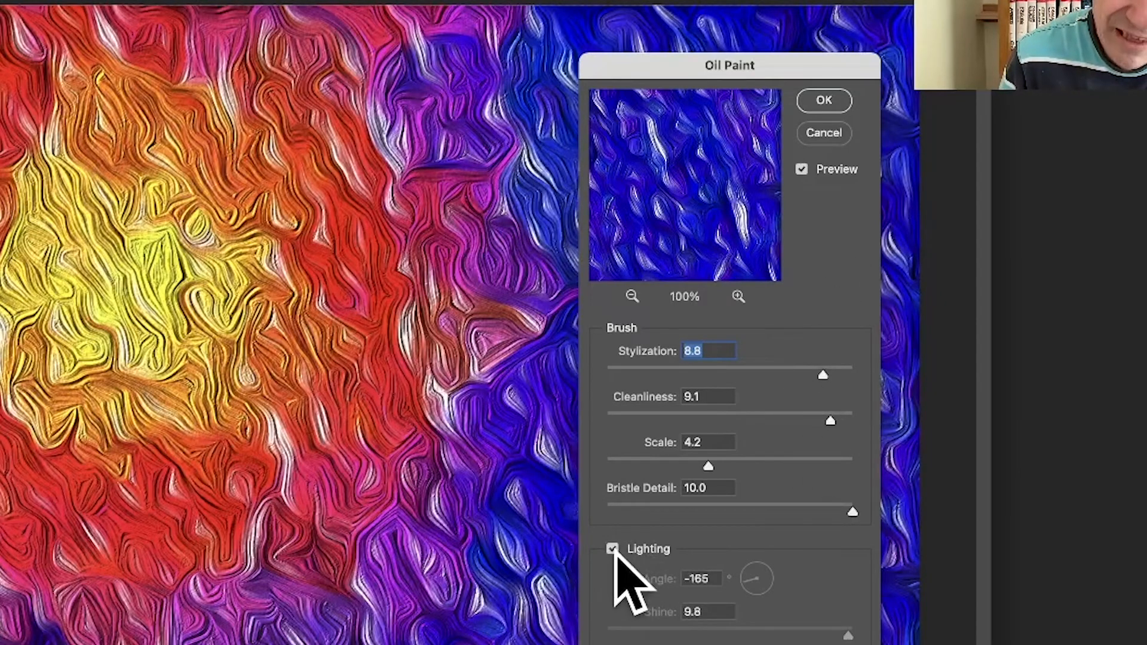
{"action": "left_click", "coordinate": [635, 550]}
{"action": "left_click", "coordinate": [631, 547]}
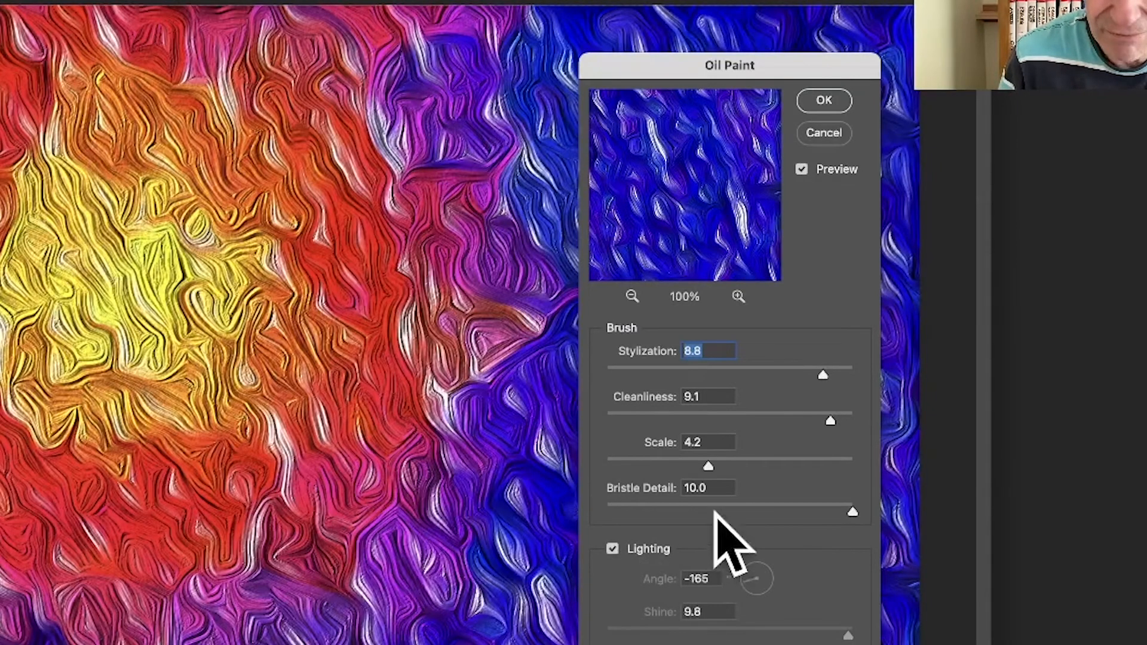
Set the Oil Paint brush Scale to 7.3 and Bristle Detail to 1.0.
{"action": "left_click_drag", "start_coordinate": [708, 466], "coordinate": [632, 470]}
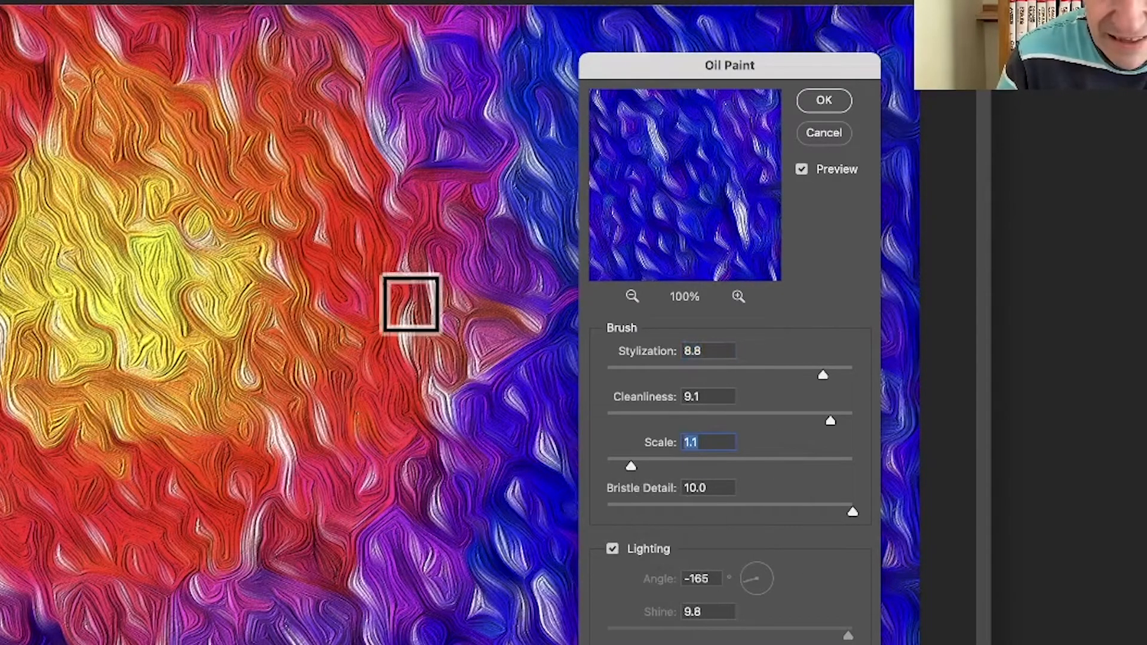
{"action": "left_click", "coordinate": [785, 460]}
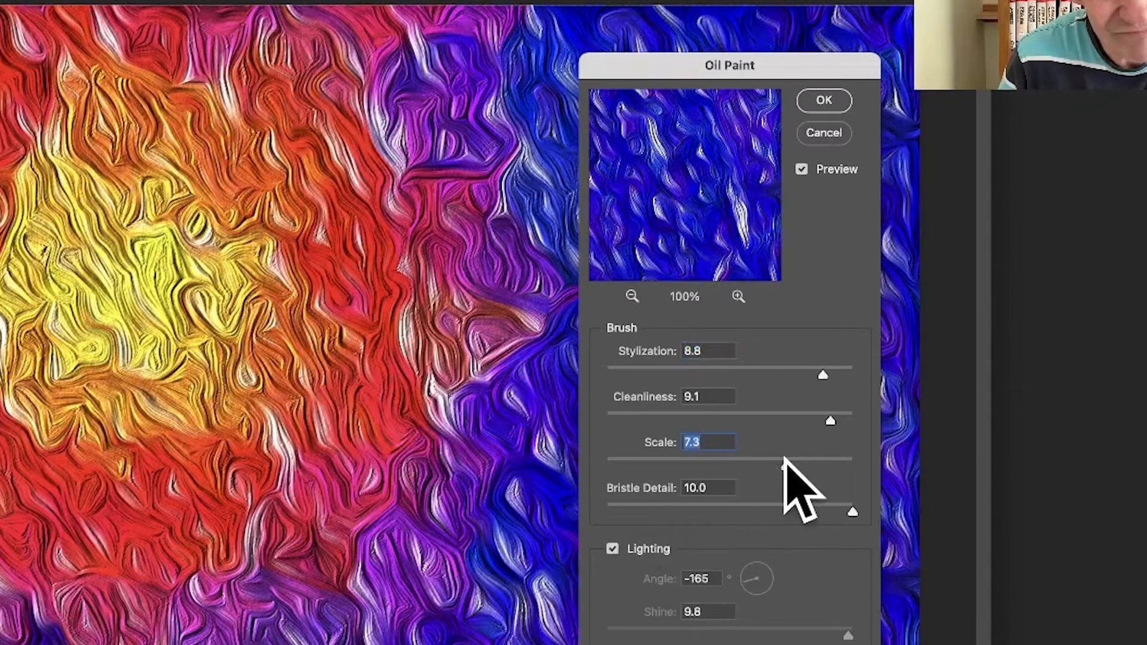
{"action": "left_click", "coordinate": [652, 506]}
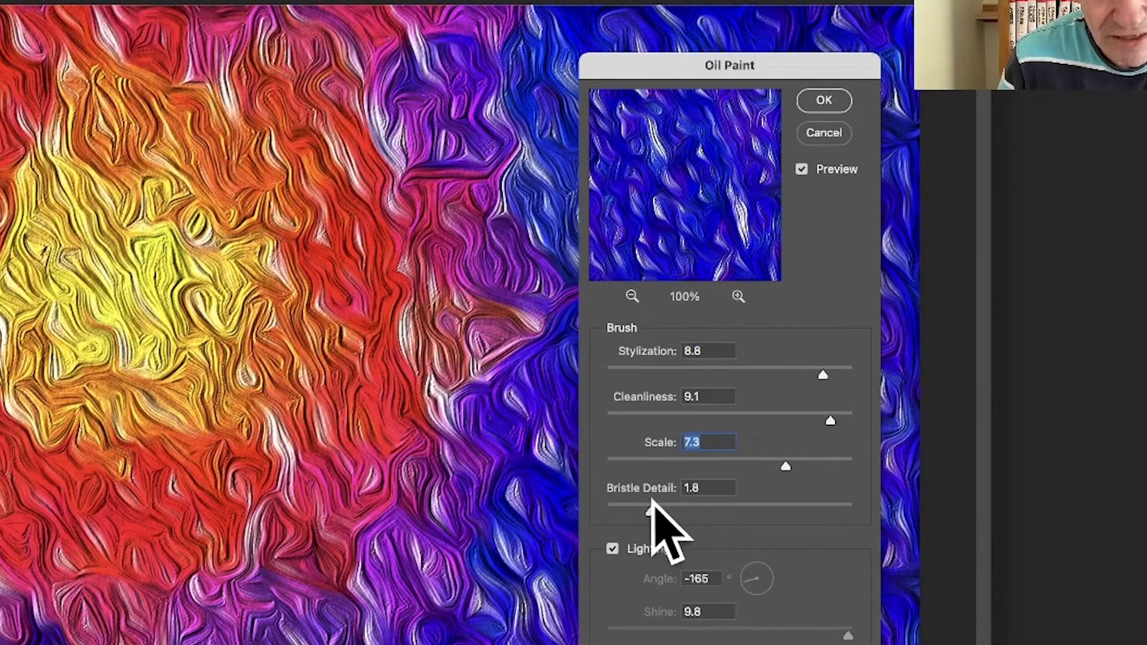
{"action": "left_click_drag", "start_coordinate": [651, 501], "coordinate": [633, 501]}
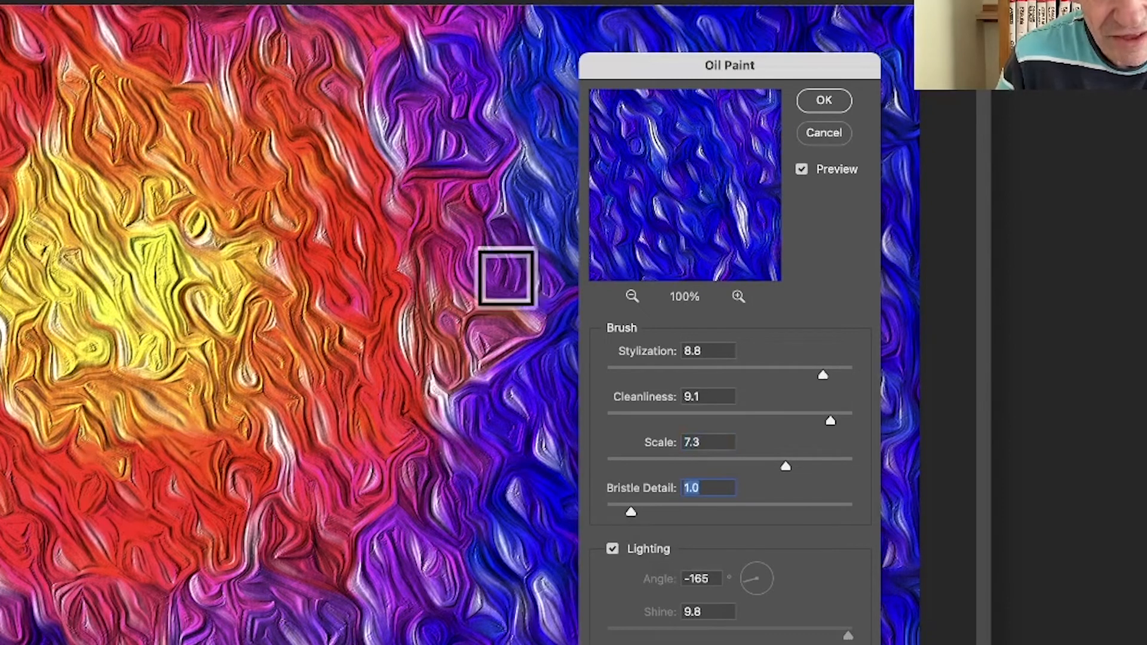
Turn off the Oil Paint Lighting, apply the filter, and repeat it once with the same settings.
{"action": "left_click", "coordinate": [612, 549]}
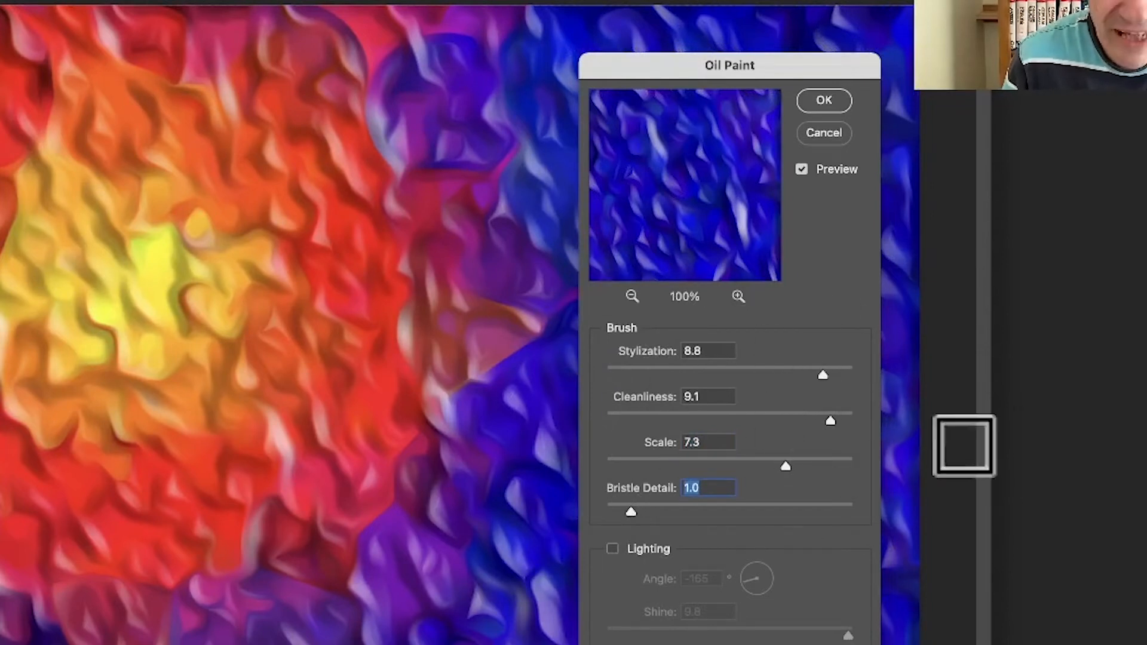
{"action": "left_click", "coordinate": [831, 101]}
{"action": "left_click", "coordinate": [327, 13]}
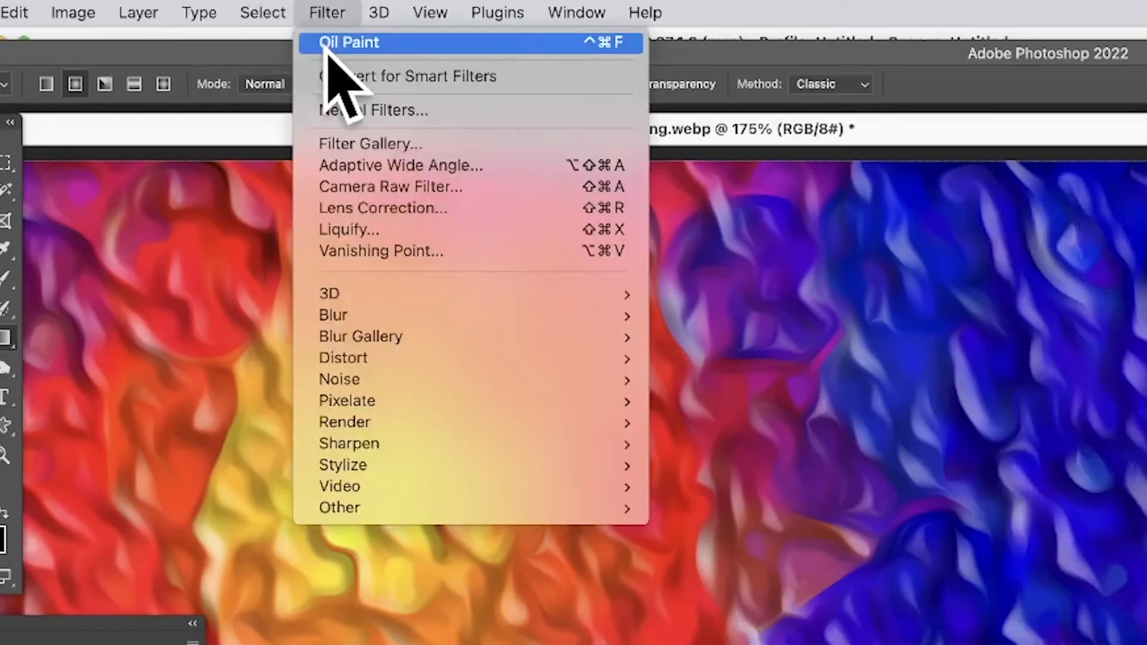
{"action": "left_click", "coordinate": [327, 43]}
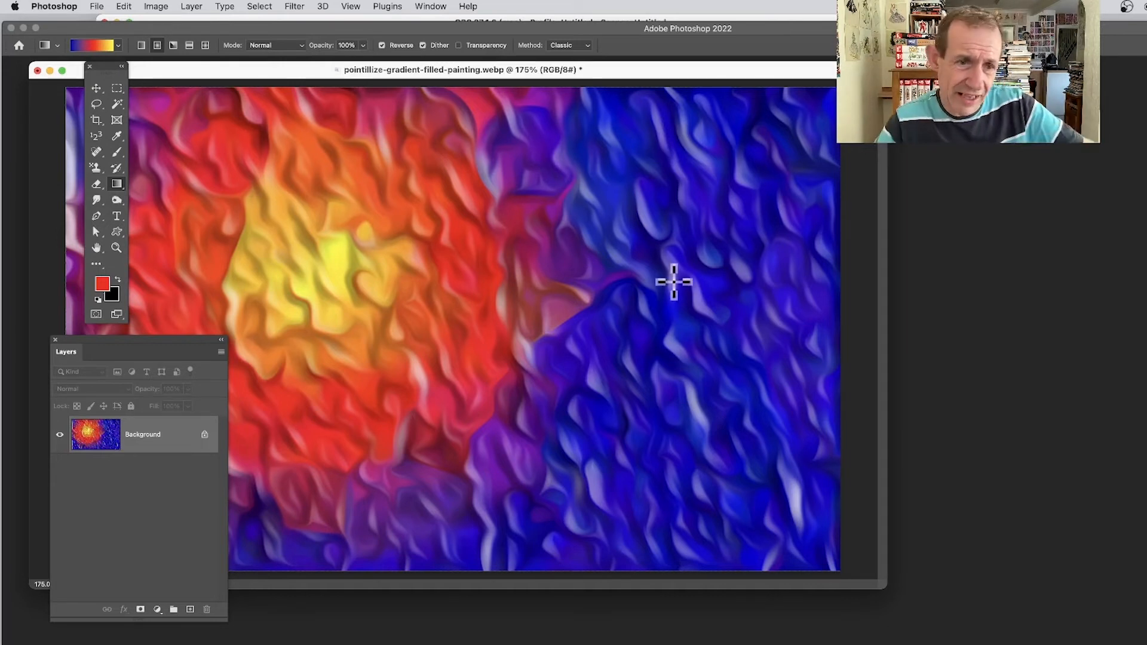
{"action": "left_click", "coordinate": [157, 7]}
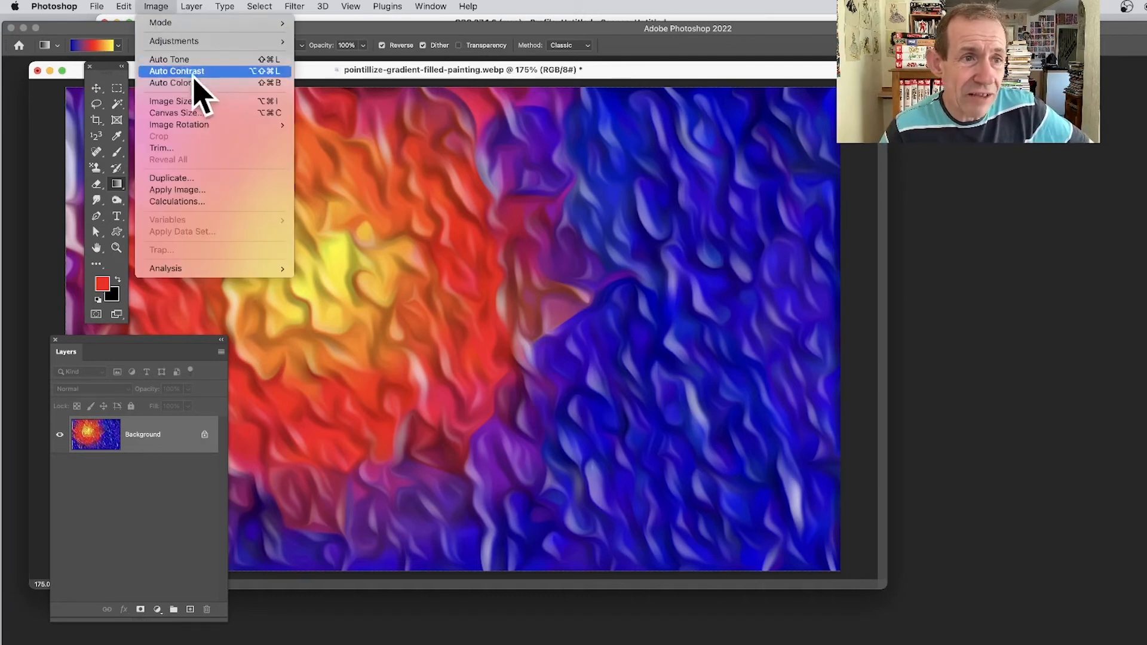
{"action": "mouse_move", "coordinate": [190, 41]}
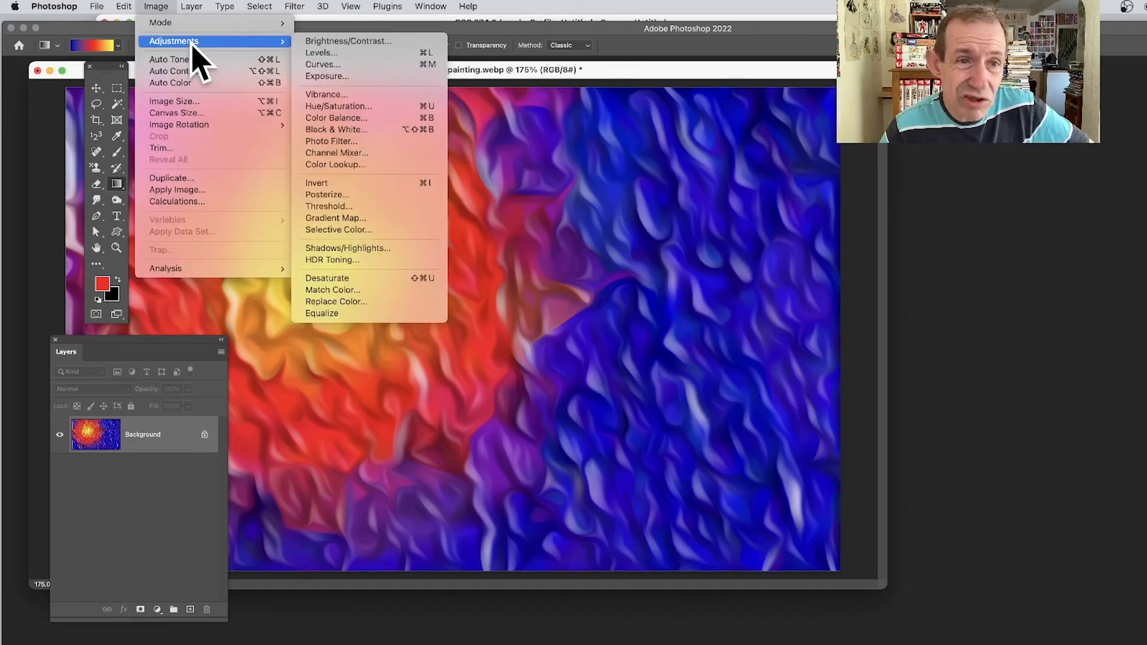
{"action": "left_click", "coordinate": [348, 96]}
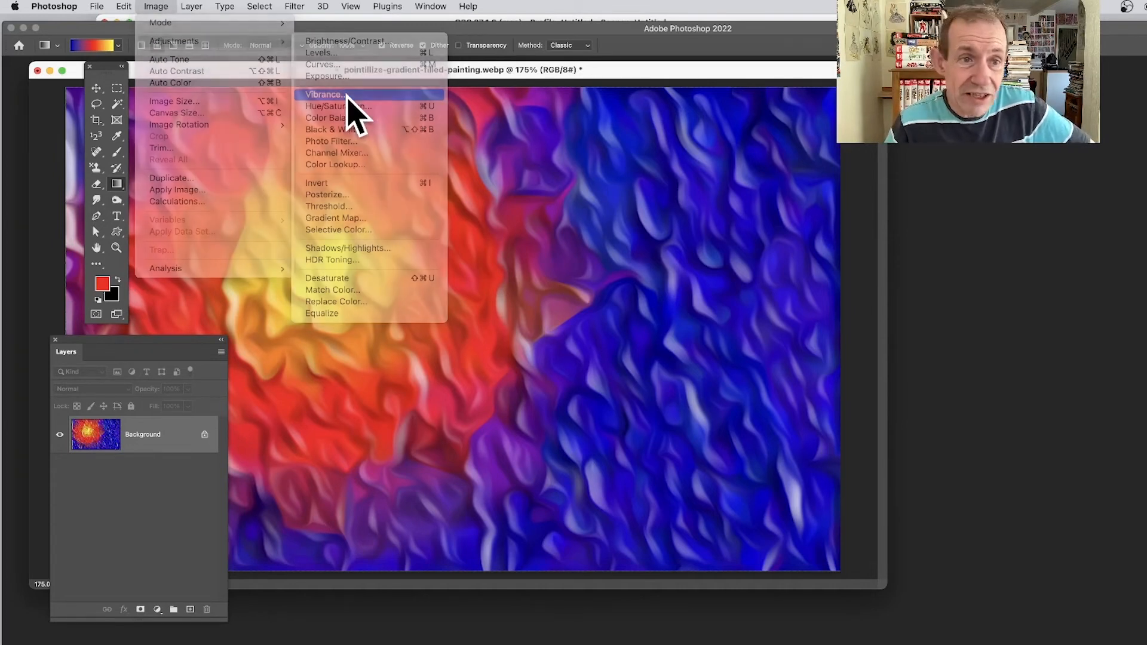
{"action": "left_click_drag", "start_coordinate": [673, 405], "coordinate": [671, 409]}
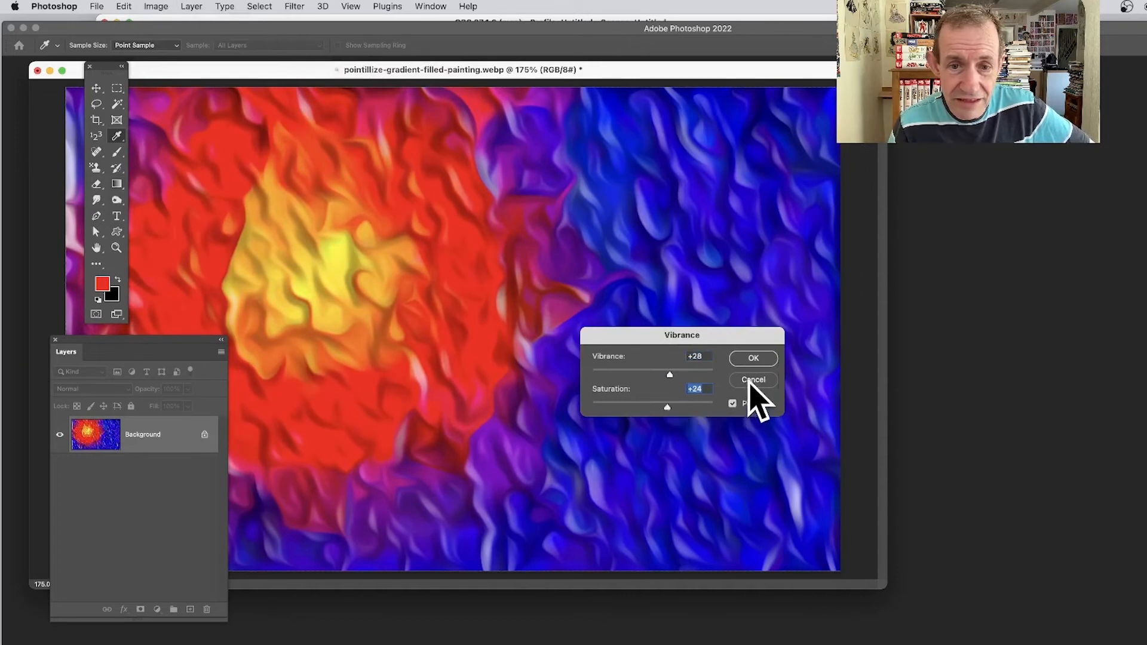
{"action": "left_click", "coordinate": [750, 381]}
{"action": "key", "text": "g"}
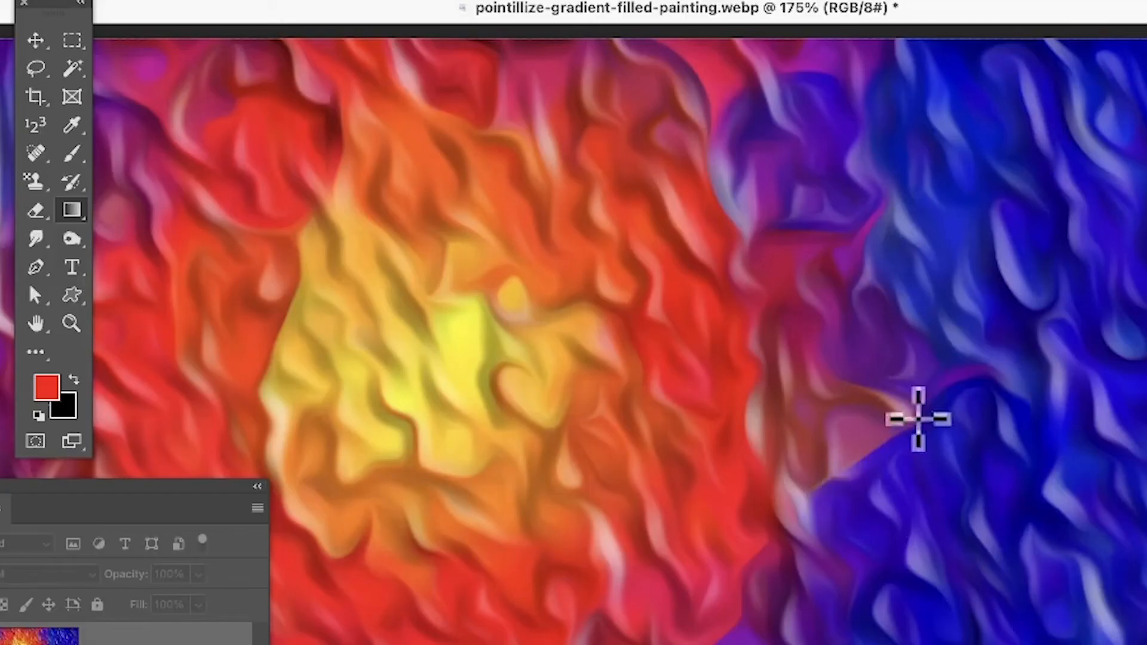
Set the Smudge tool to Normal mode with Finger Painting off and smear the hard edges between the red, purple and blue areas.
{"action": "left_click_drag", "start_coordinate": [37, 240], "coordinate": [111, 277]}
{"action": "mouse_move", "coordinate": [584, 307]}
{"action": "left_mouse_down"}
{"action": "mouse_move", "coordinate": [548, 340]}
{"action": "mouse_move", "coordinate": [551, 329]}
{"action": "left_mouse_up"}
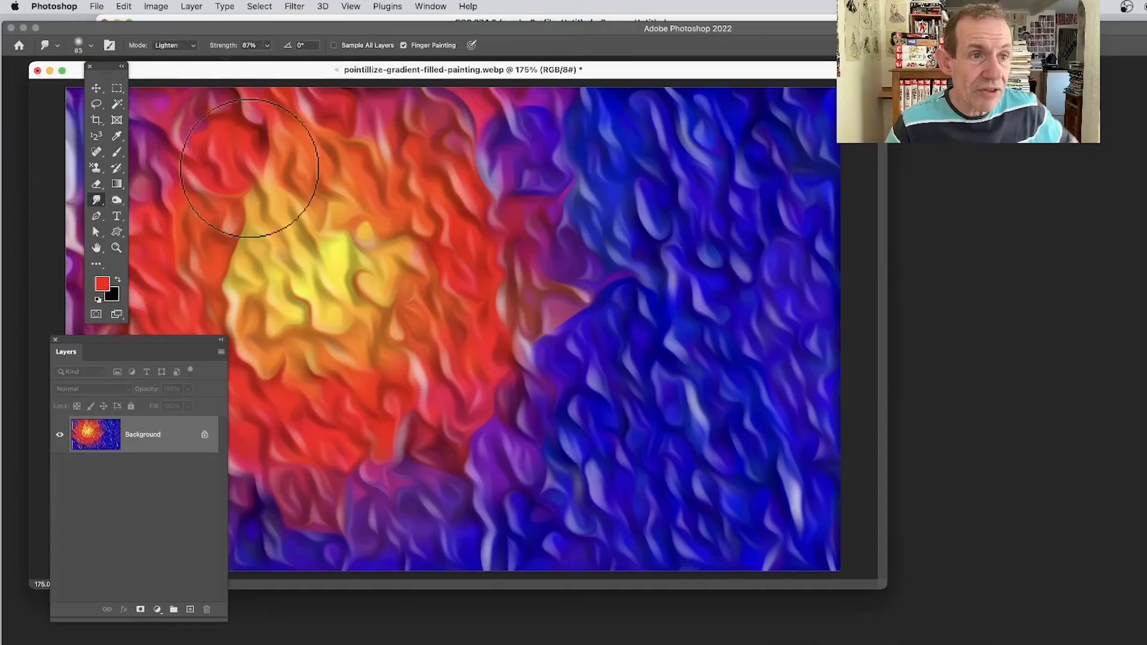
{"action": "left_click", "coordinate": [168, 46]}
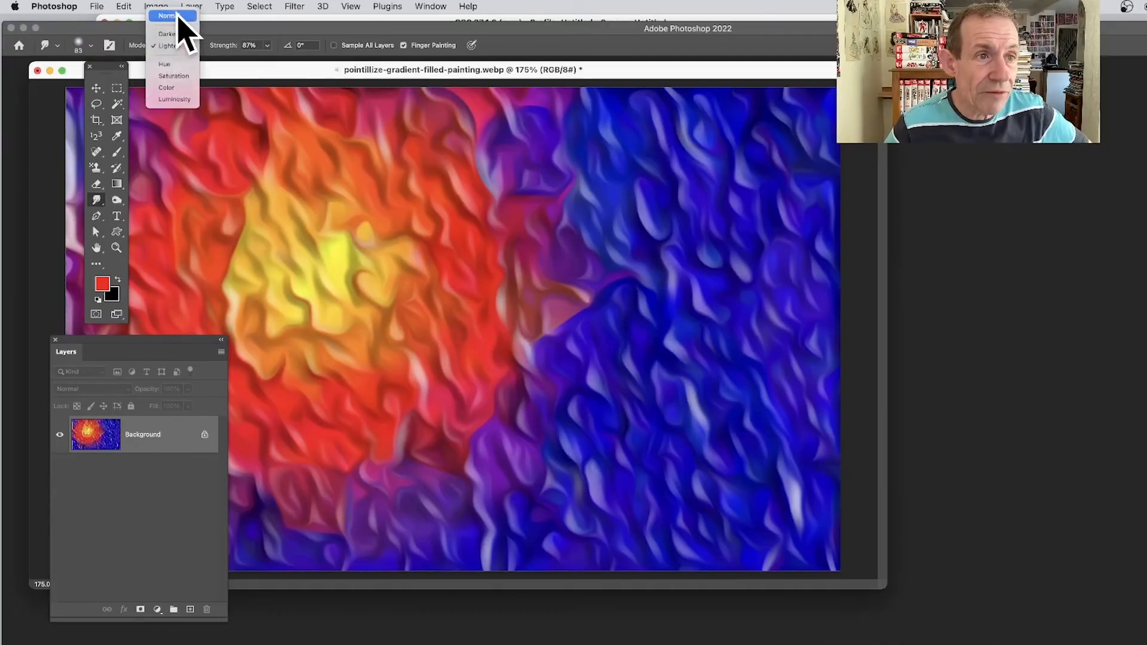
{"action": "left_click", "coordinate": [178, 16]}
{"action": "left_click", "coordinate": [552, 336]}
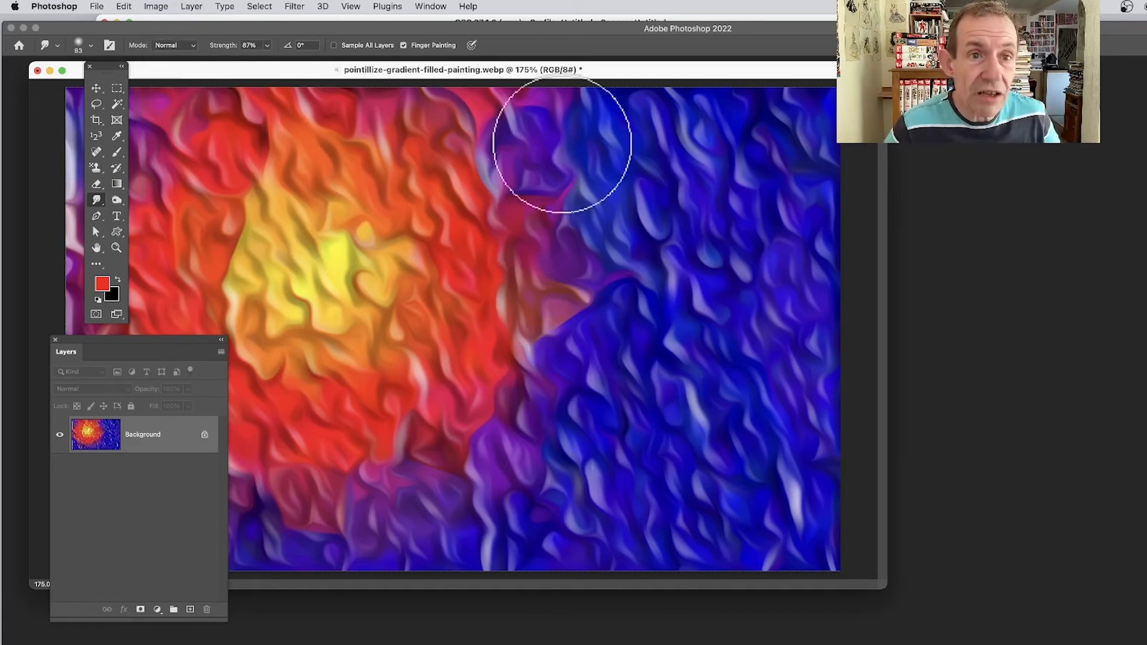
{"action": "left_click", "coordinate": [403, 46]}
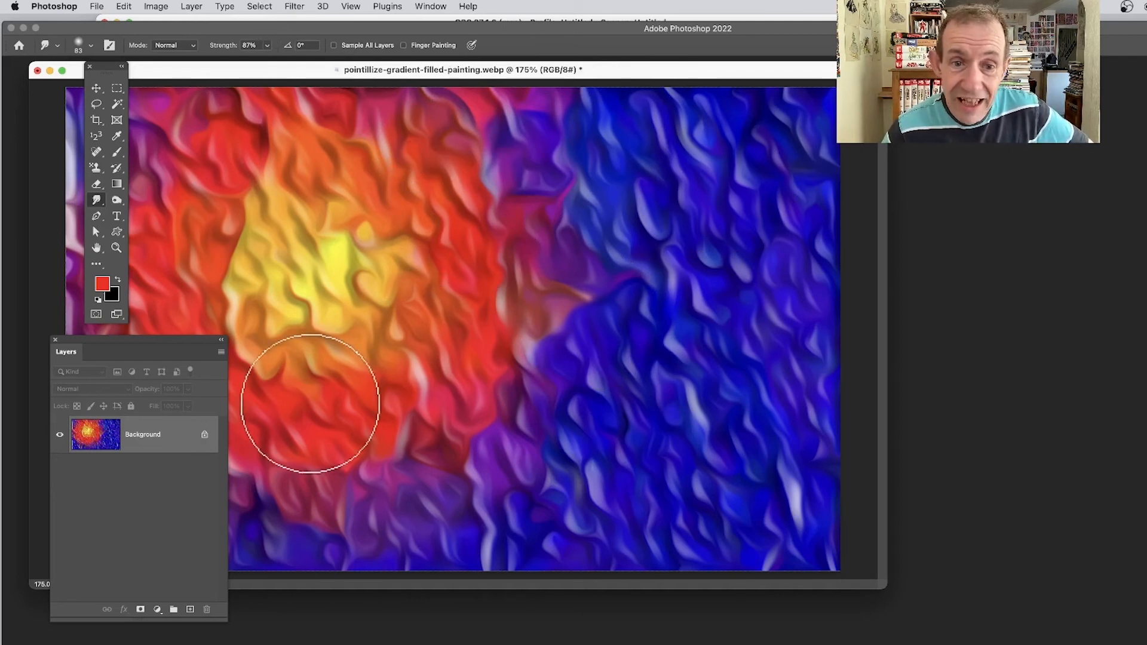
Select the orange tones around the yellow centre with Color Range, using Sampled Colors and a Fuzziness of 138.
{"action": "left_click", "coordinate": [260, 8]}
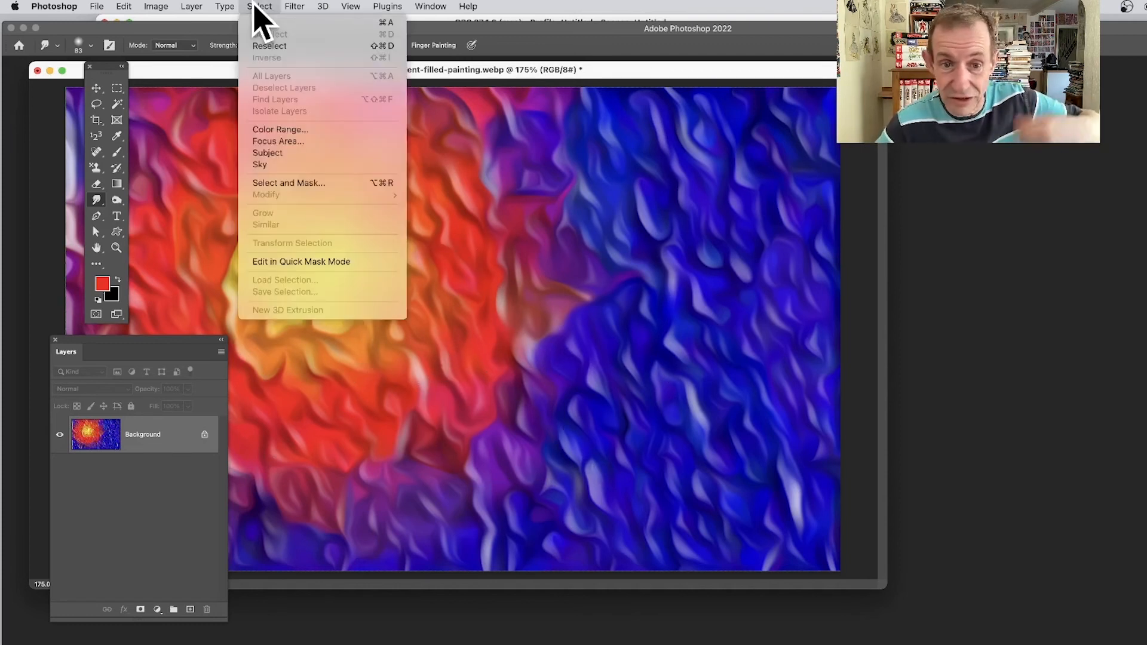
{"action": "left_click", "coordinate": [294, 135]}
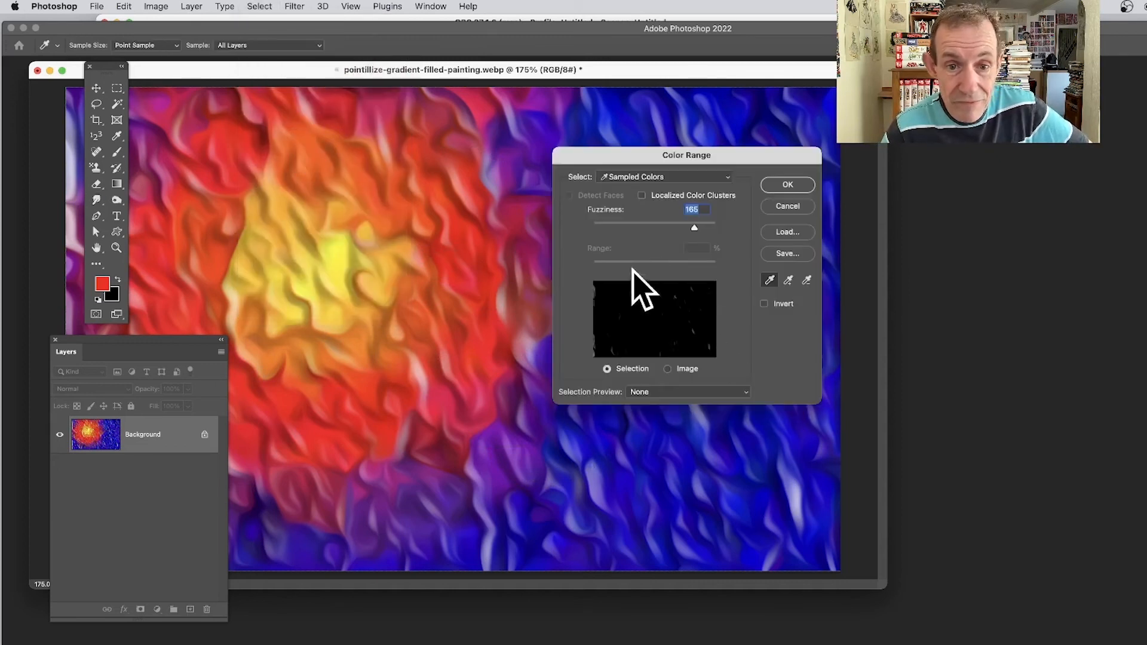
{"action": "left_click", "coordinate": [489, 291]}
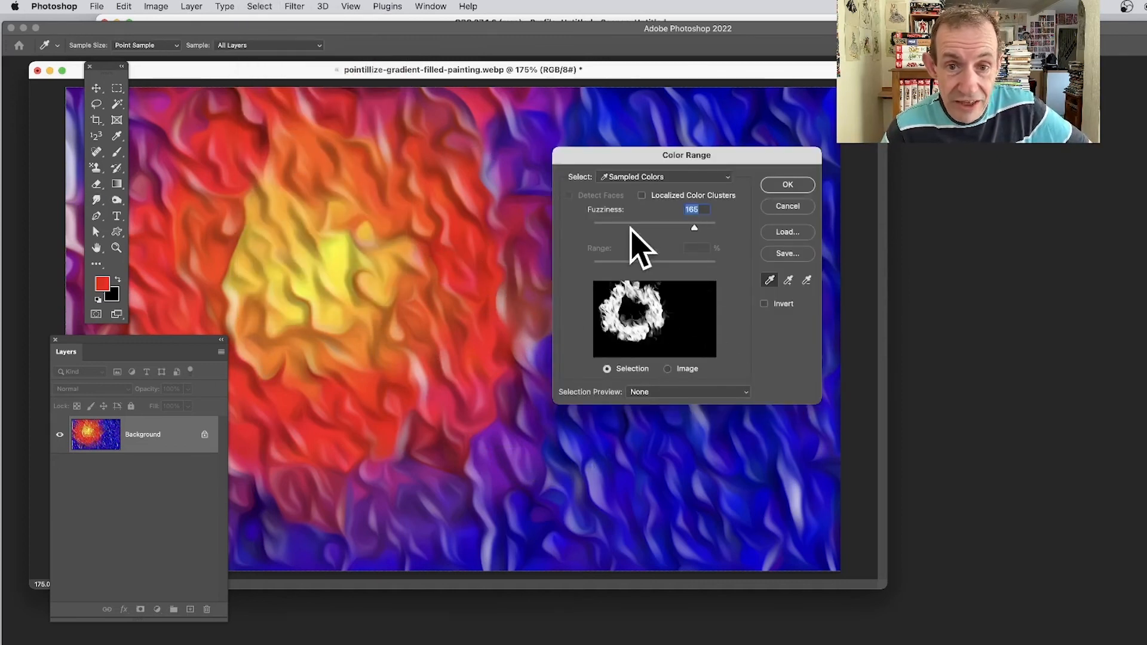
{"action": "mouse_move", "coordinate": [678, 227]}
{"action": "left_mouse_down"}
{"action": "mouse_move", "coordinate": [653, 229]}
{"action": "mouse_move", "coordinate": [677, 228]}
{"action": "left_mouse_up"}
{"action": "left_click", "coordinate": [456, 338]}
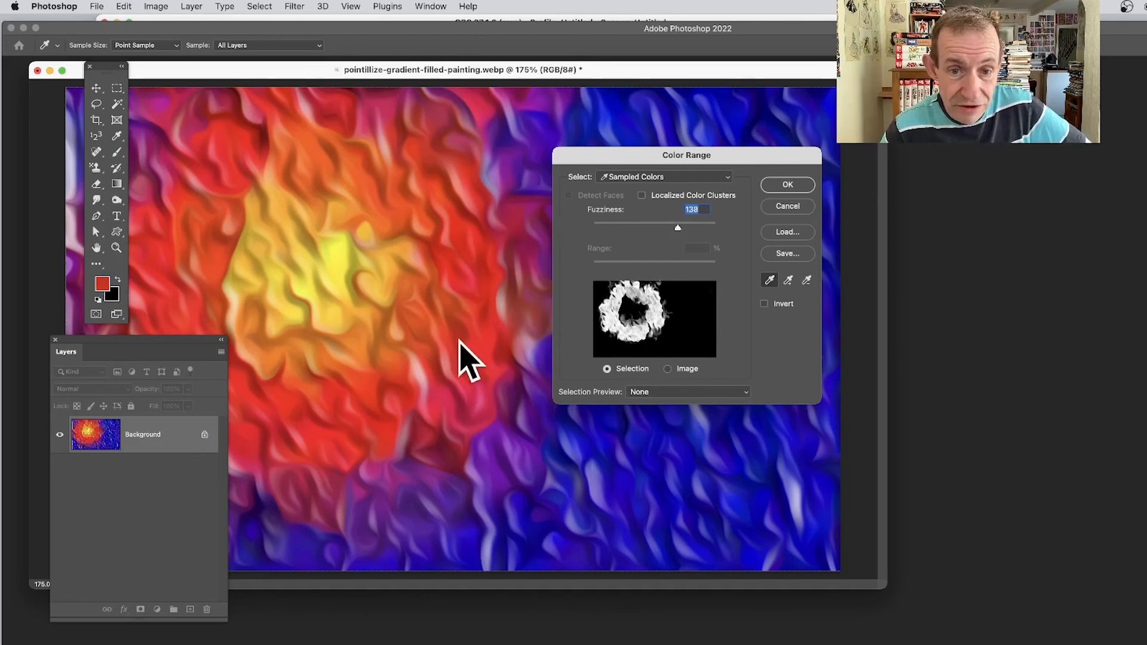
{"action": "left_click", "coordinate": [382, 319]}
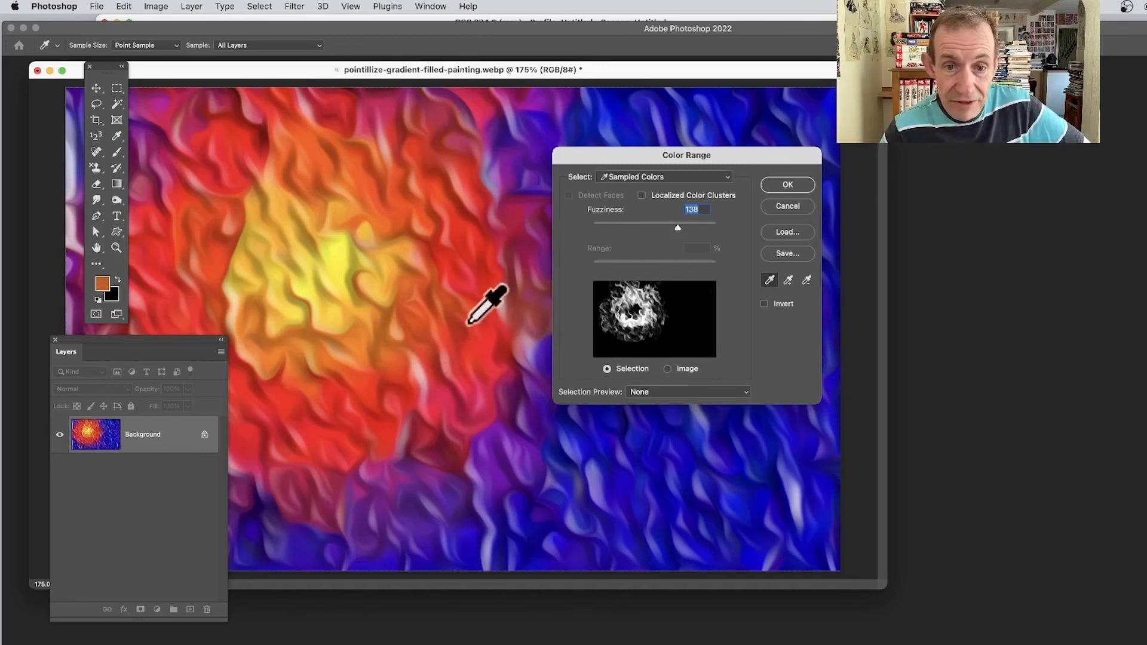
{"action": "left_click", "coordinate": [787, 185]}
{"action": "key", "text": "r"}
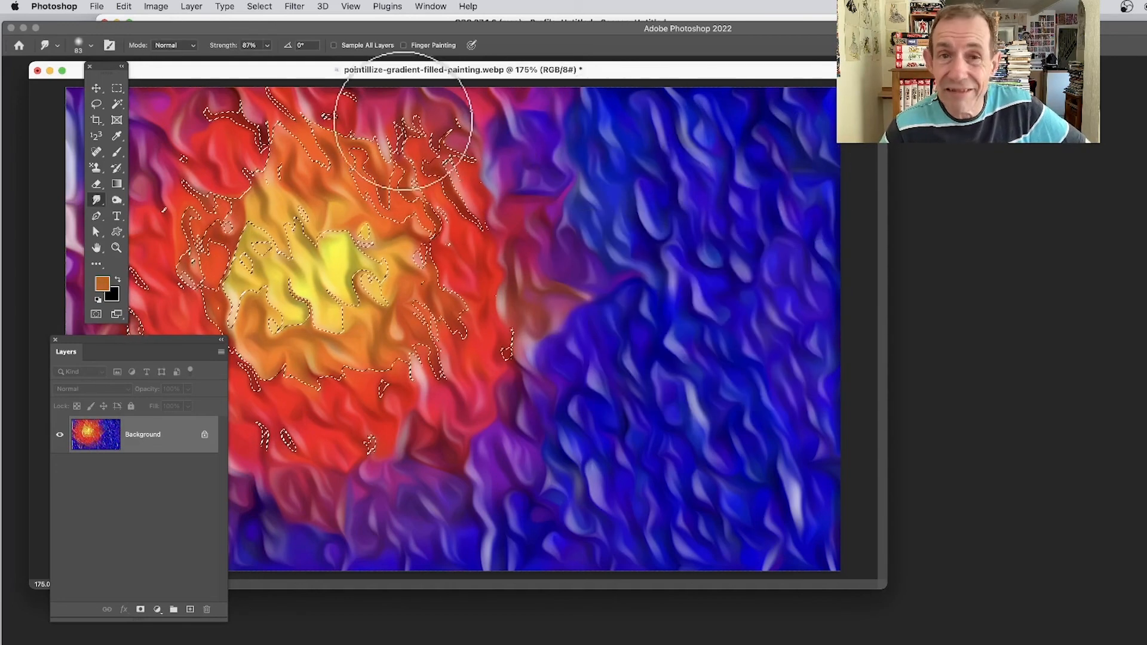
Copy the selected orange areas and paste them onto a new layer.
{"action": "left_click", "coordinate": [126, 7]}
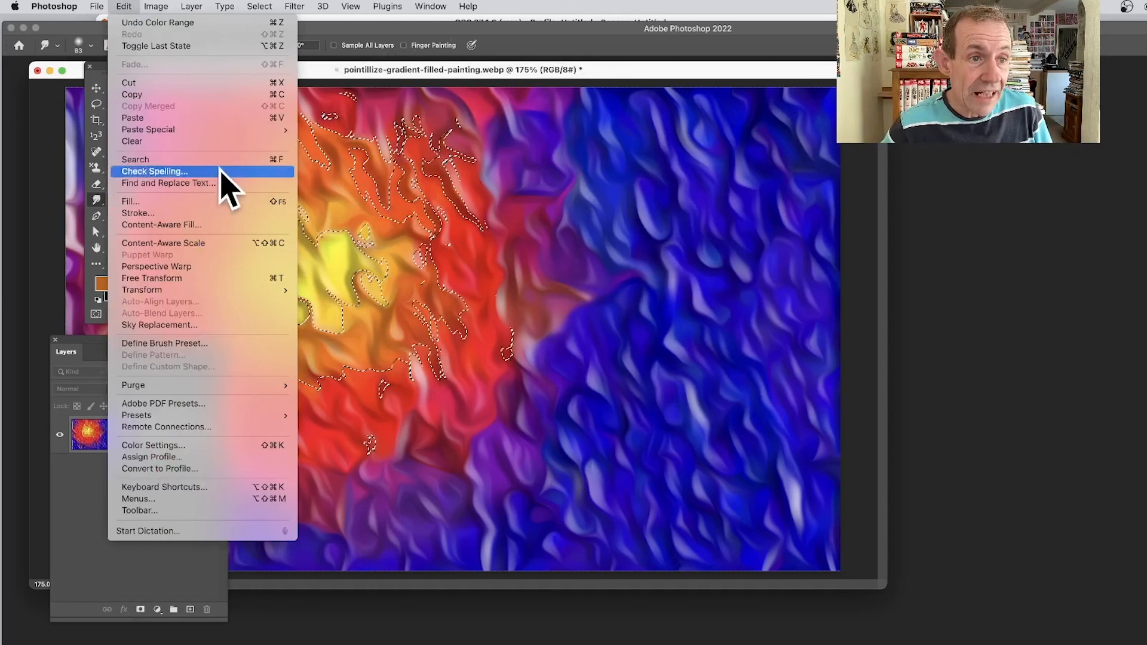
{"action": "left_click", "coordinate": [158, 95]}
{"action": "left_click", "coordinate": [125, 7]}
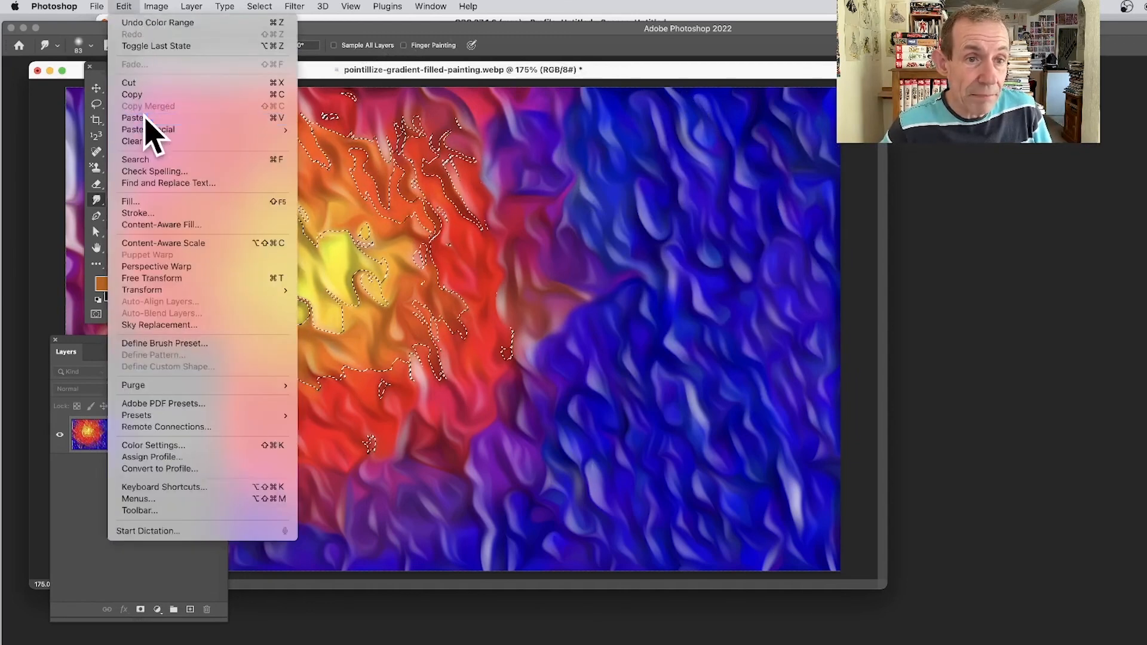
{"action": "left_click", "coordinate": [146, 118]}
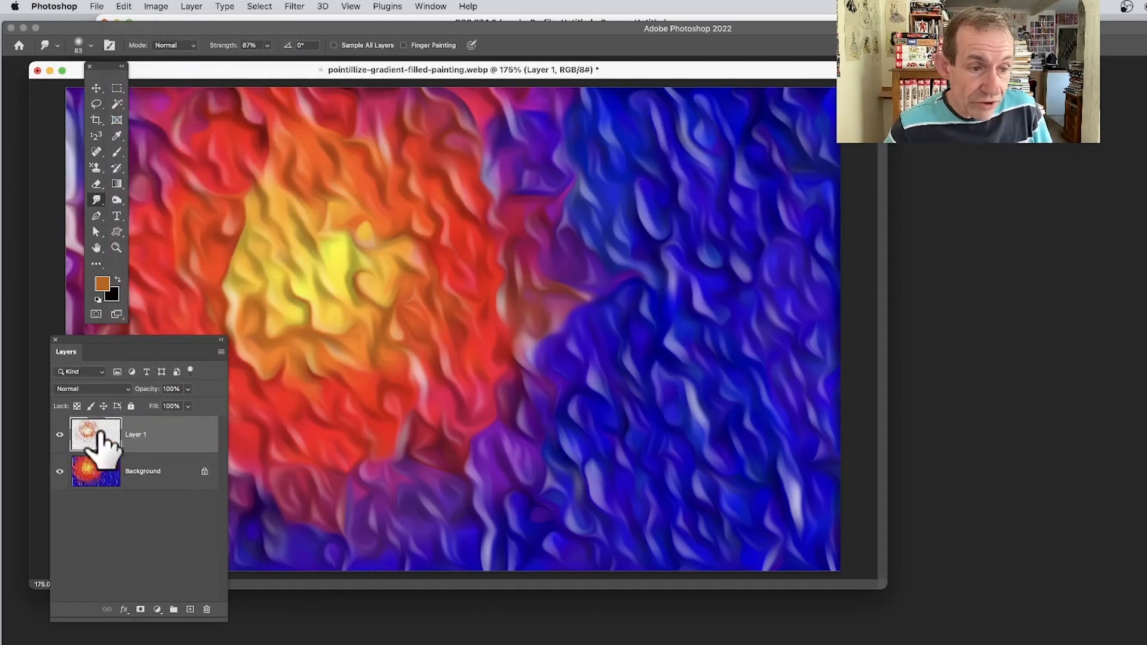
Add a Chisel Hard Inner Bevel to Layer 1 with Depth 490%, Size 51 px and Soften 4 px, and flatten the image.
{"action": "left_click", "coordinate": [125, 610]}
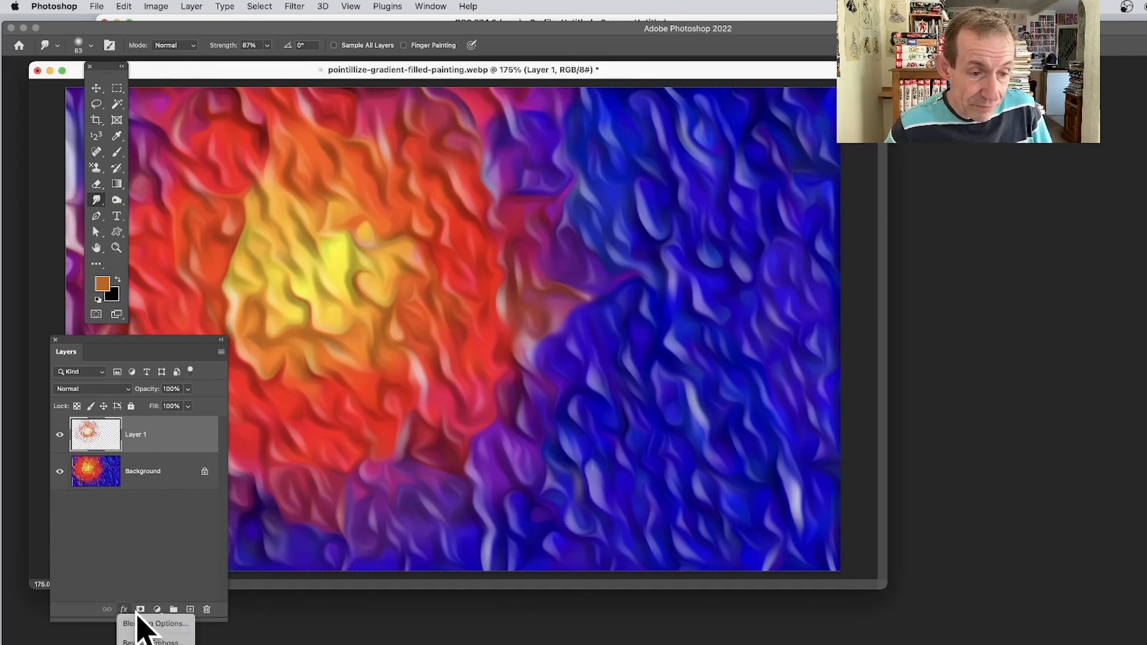
{"action": "left_click", "coordinate": [149, 641]}
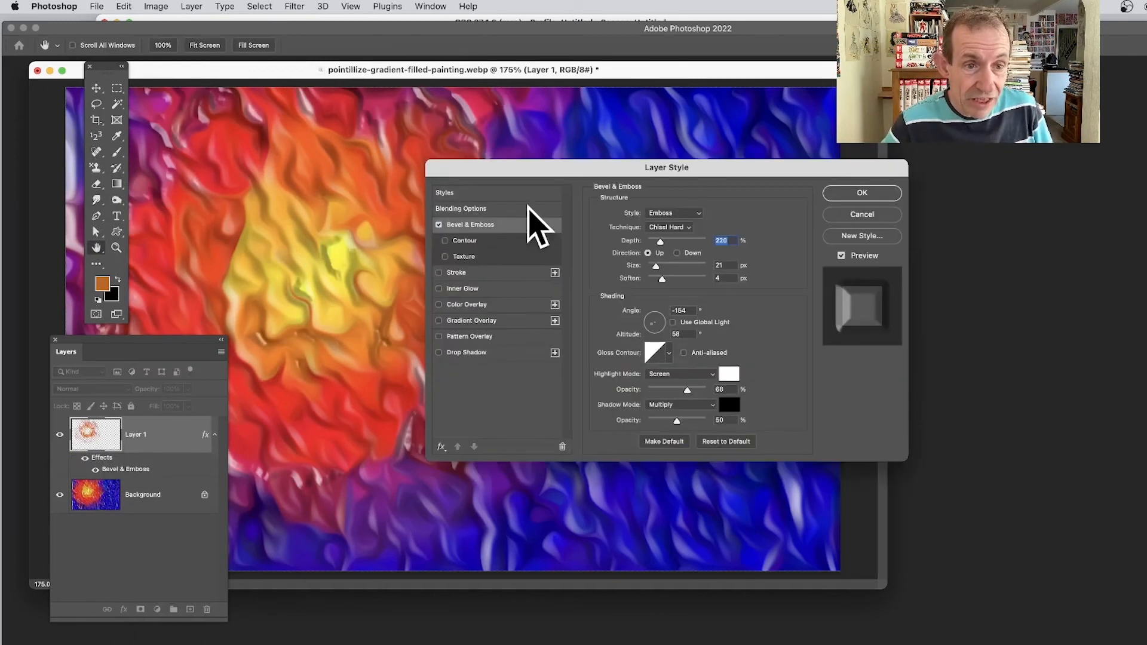
{"action": "left_click_drag", "start_coordinate": [661, 240], "coordinate": [655, 263]}
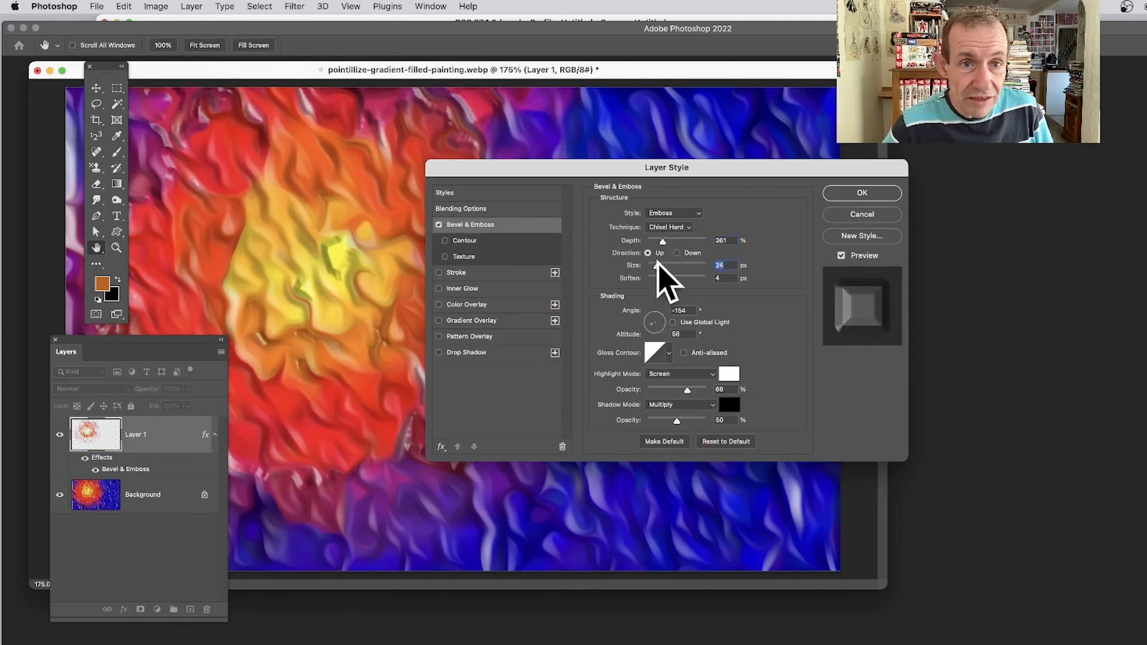
{"action": "left_click", "coordinate": [673, 214]}
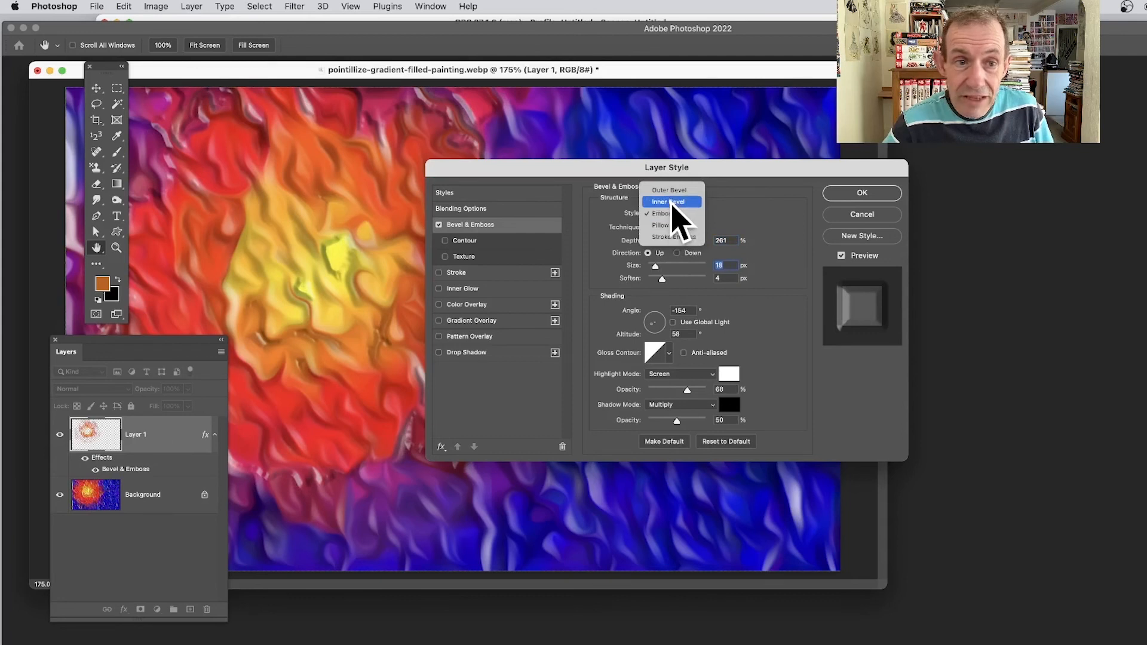
{"action": "left_click", "coordinate": [669, 201]}
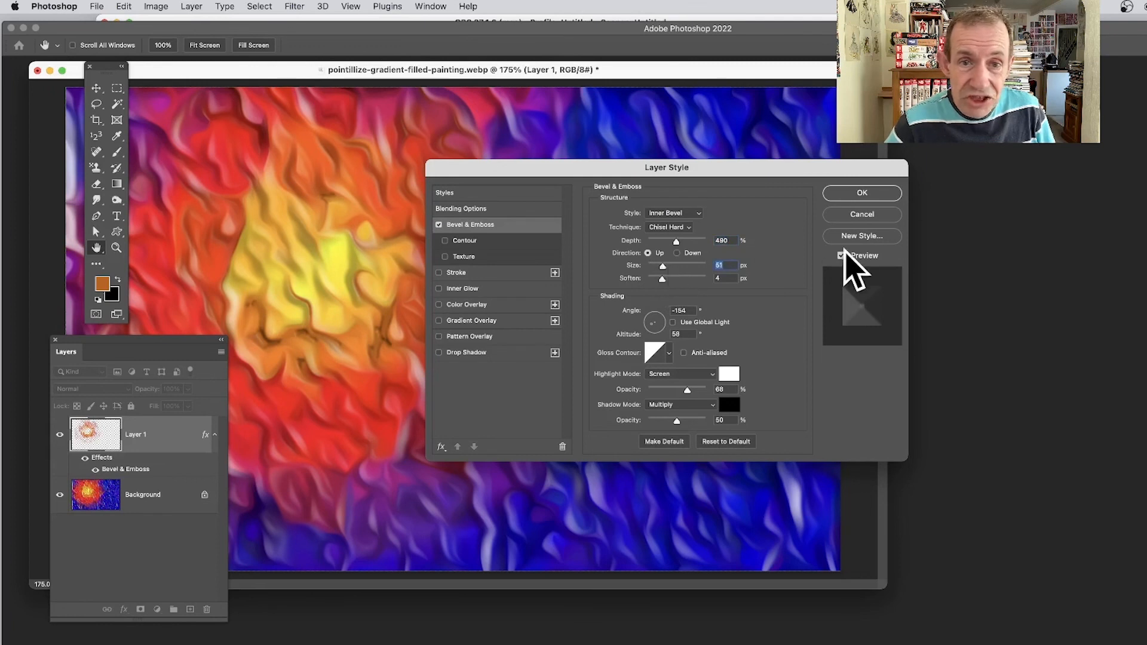
{"action": "left_click", "coordinate": [829, 191]}
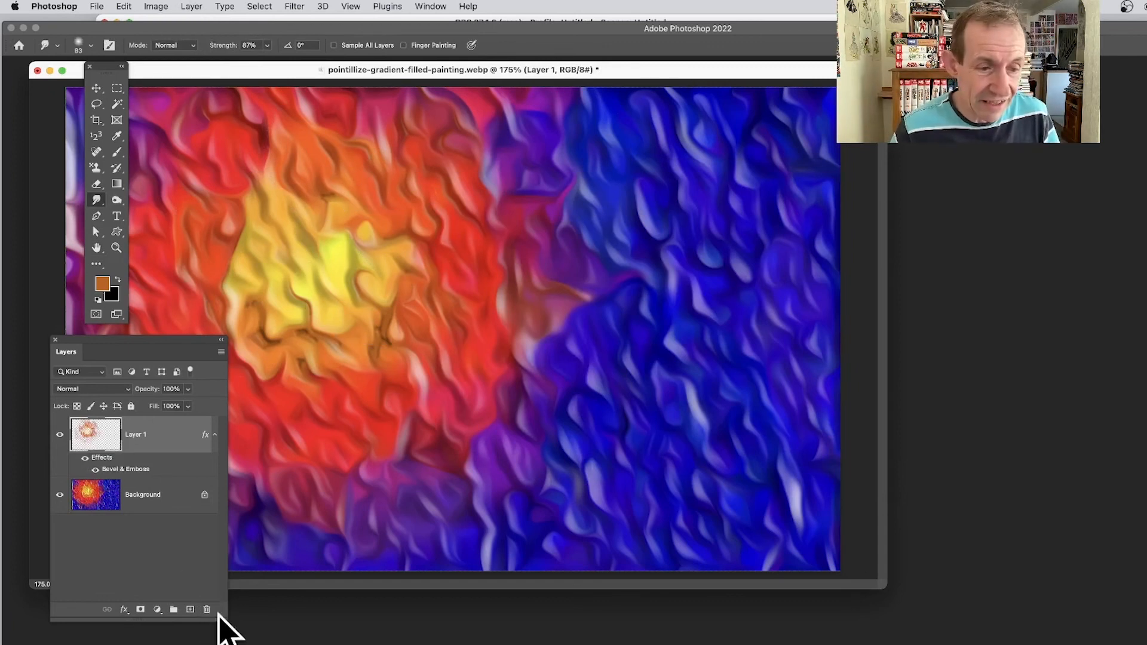
{"action": "left_click_drag", "start_coordinate": [211, 619], "coordinate": [207, 609]}
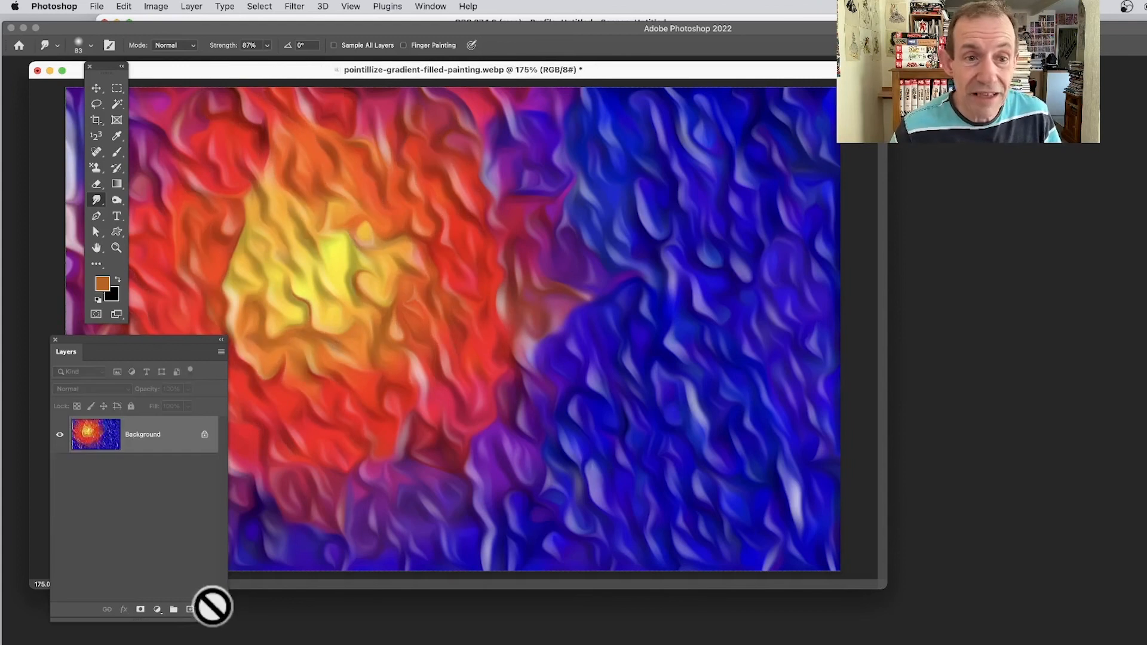